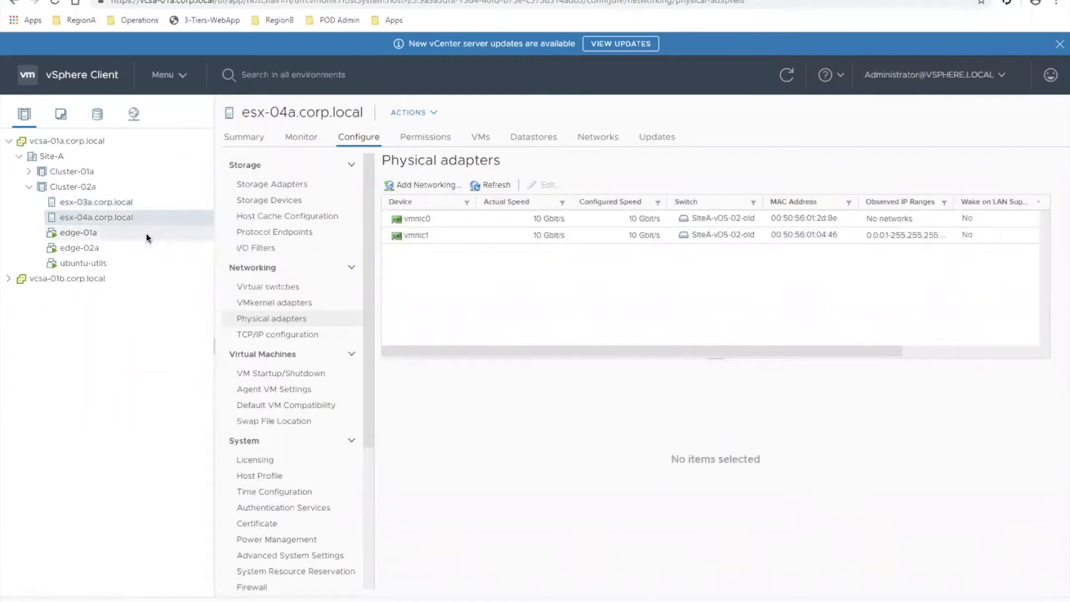
- Examine the distributed port groups selectable for Network adapter 1 in the ubuntu-utils VM settings, leaving the network selection unchanged
click(119, 263)
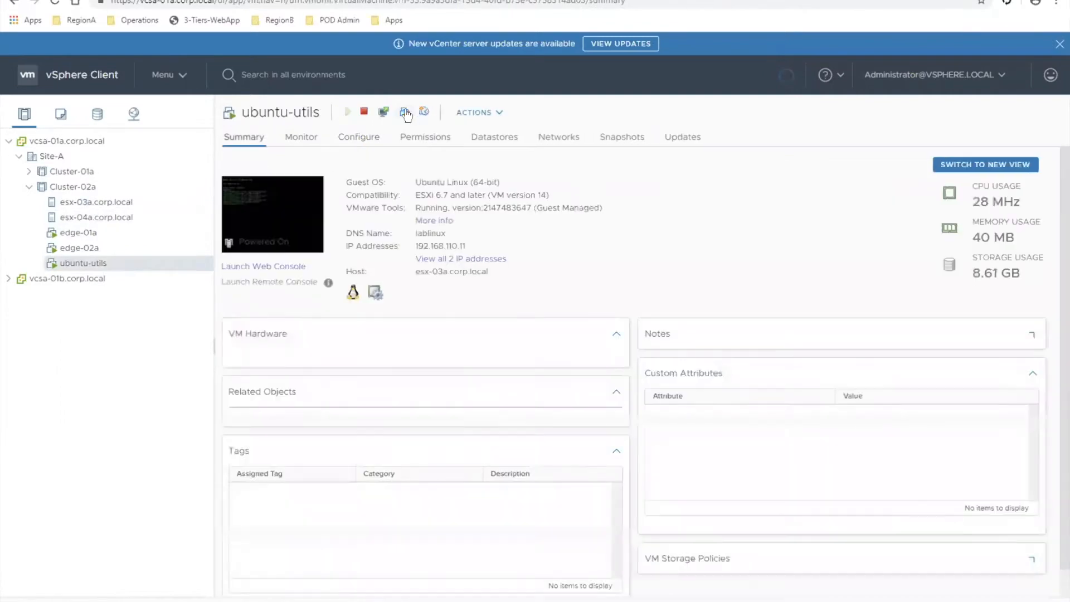
click(406, 114)
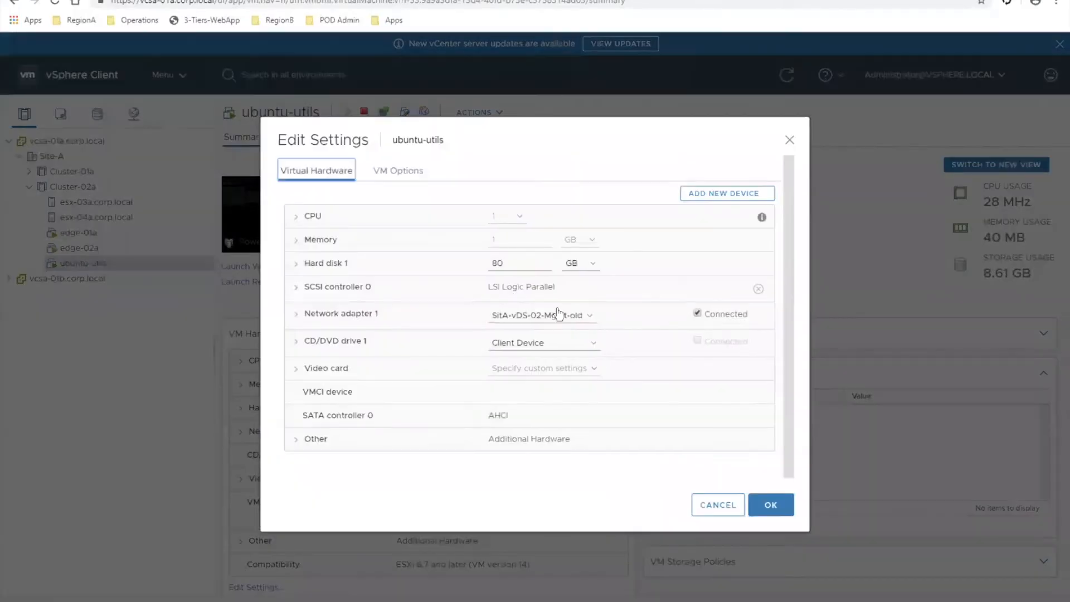
click(580, 313)
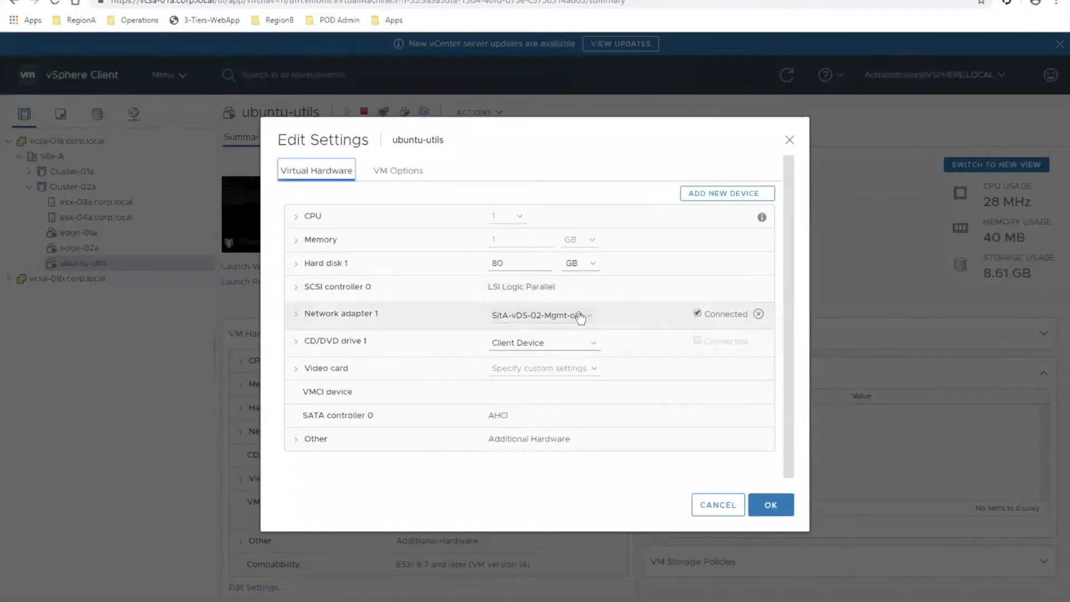
click(553, 344)
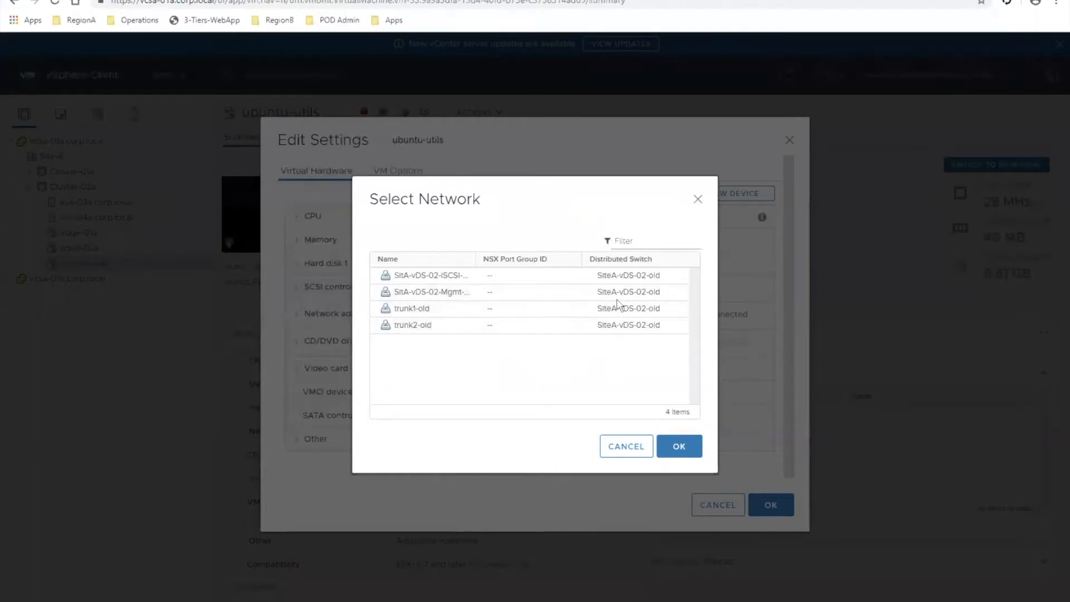
click(626, 445)
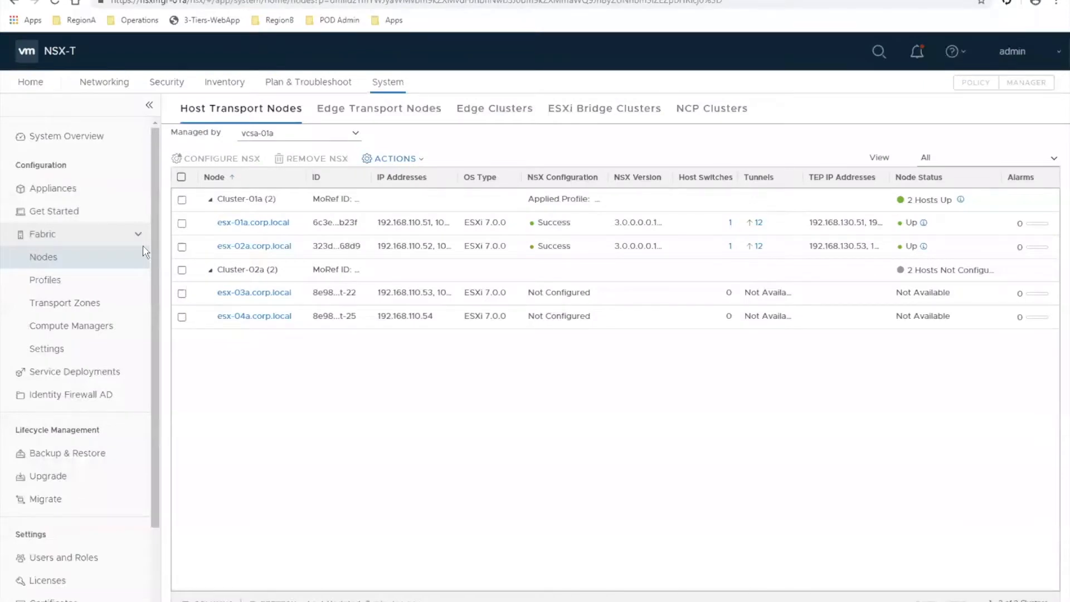
- In NSX-T, review the registered compute managers and the form for adding a new one without adding anything
click(65, 333)
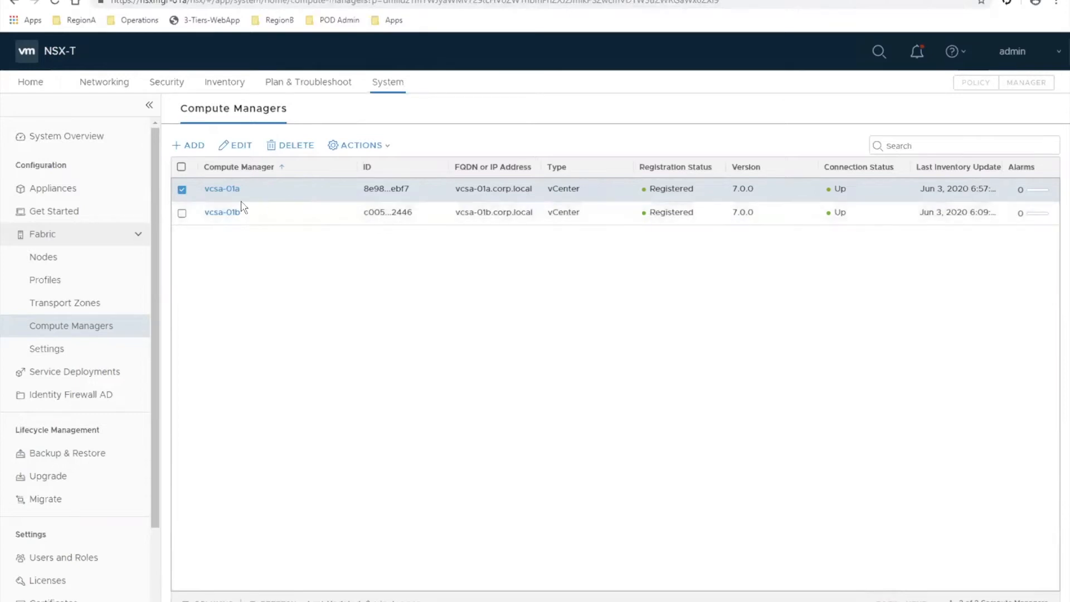
click(188, 149)
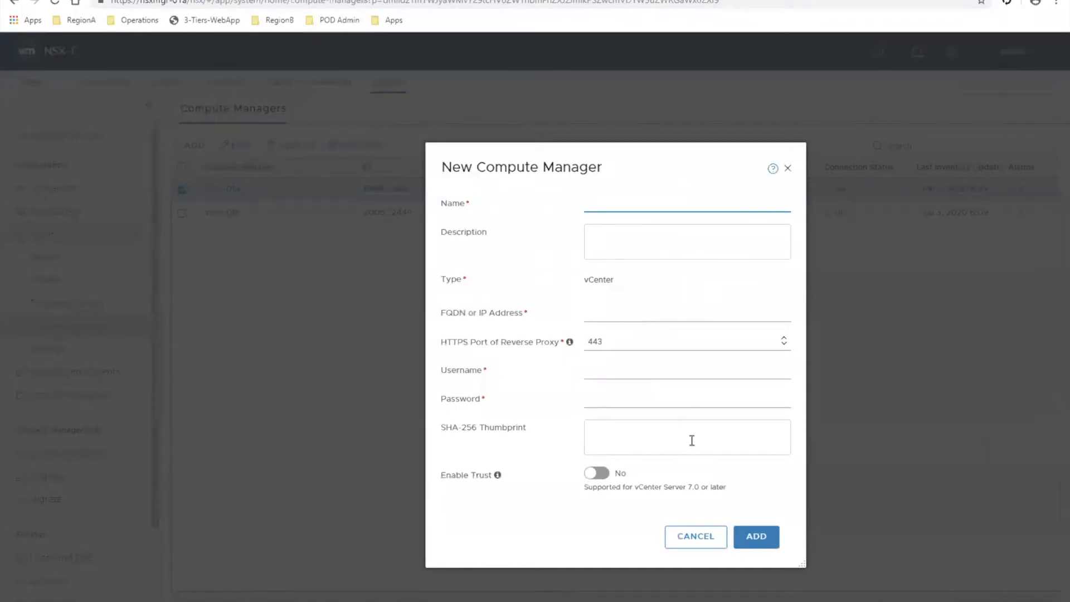
click(712, 545)
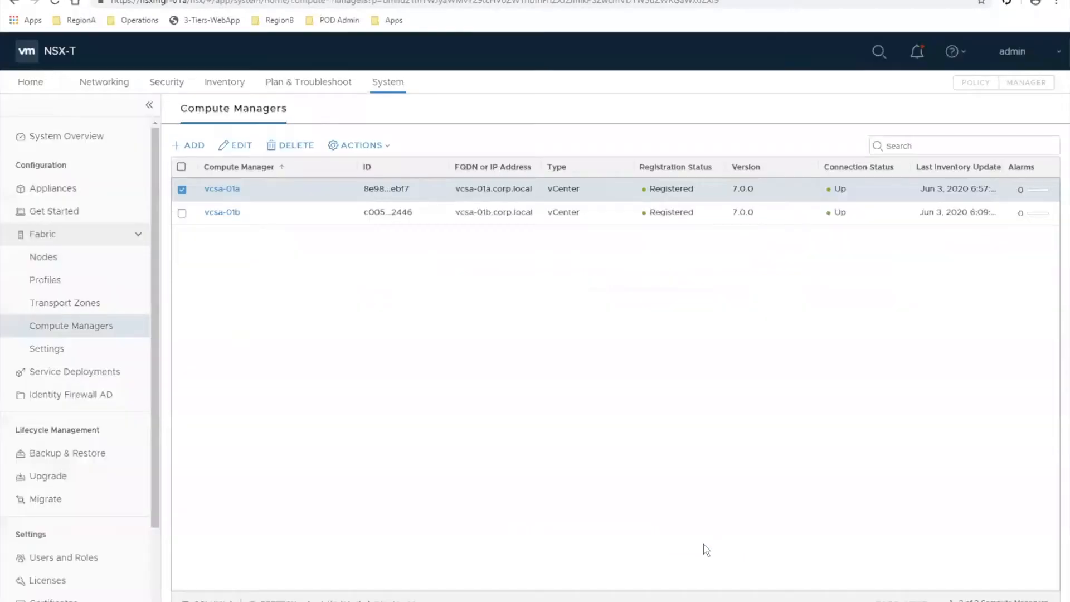
- Start the Prepare Clusters for VLAN Micro-segmentation workflow and proceed with Cluster-02a as the cluster to prepare
click(49, 213)
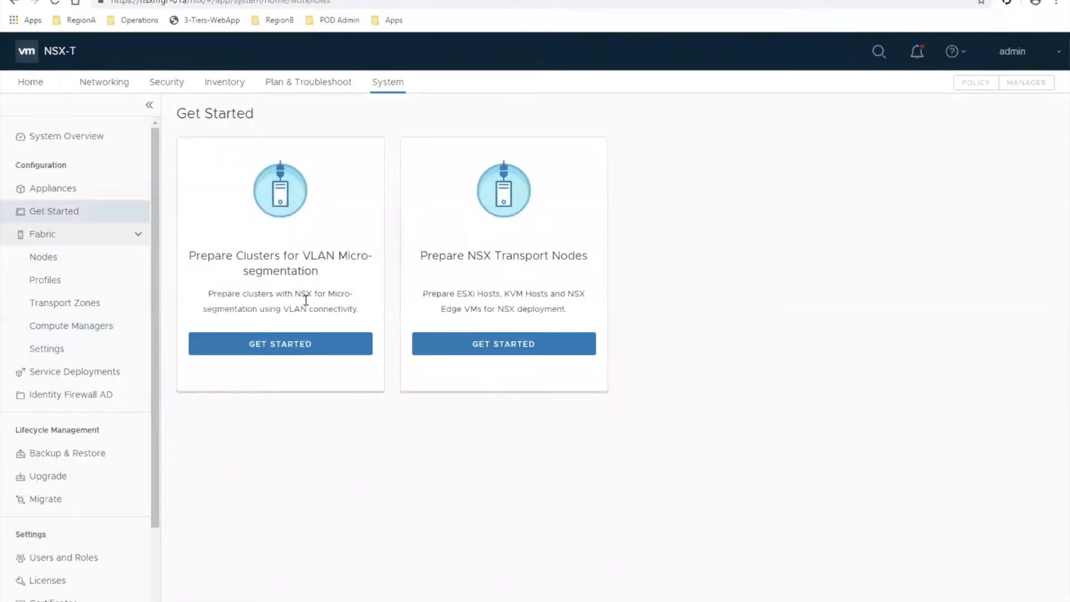
click(286, 350)
click(273, 354)
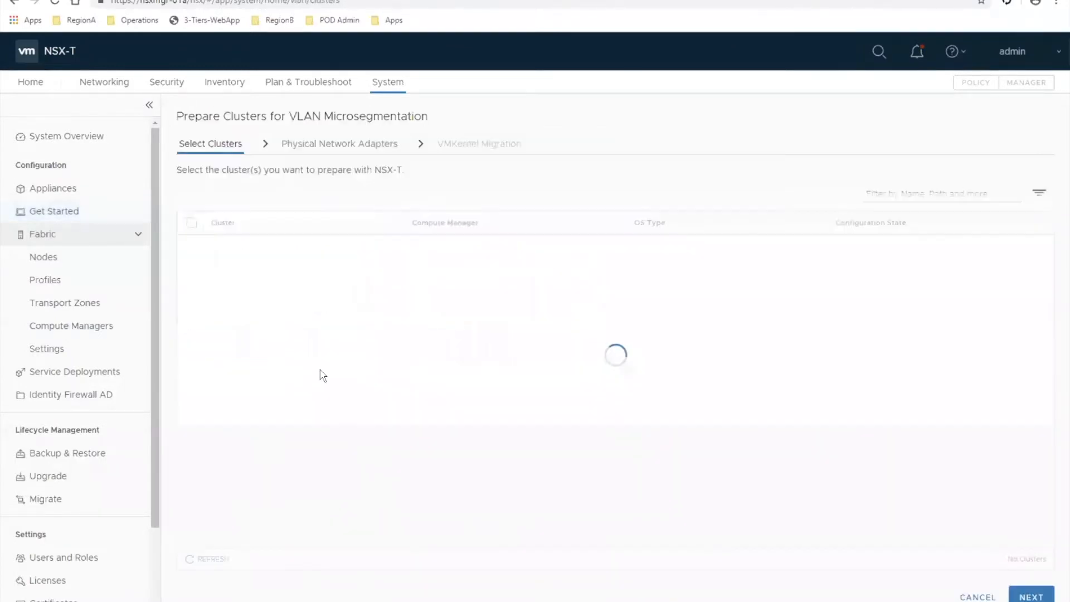
click(215, 246)
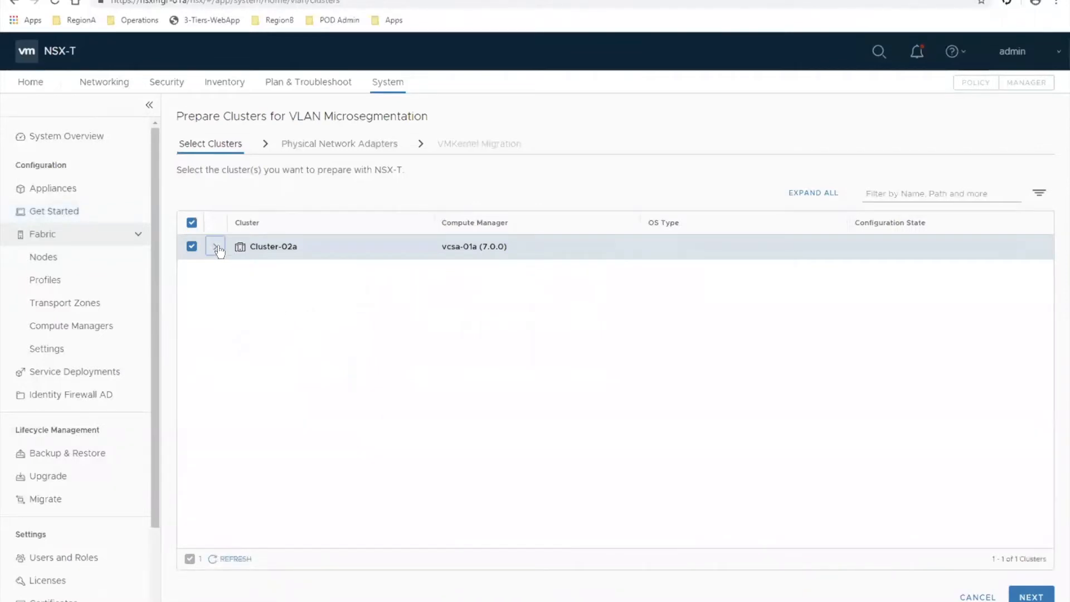
click(1031, 596)
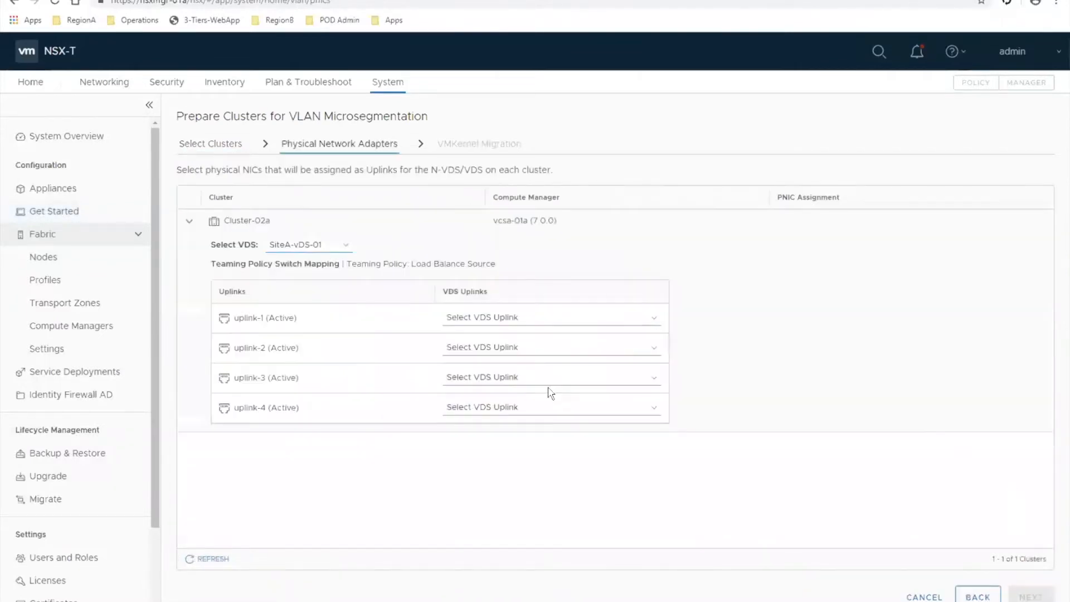
- Choose SiteA-vDS-02-old for Cluster-02a, map uplink-1 to Uplink 1, give uplink-2 a VDS uplink, and finish the preparation workflow
click(345, 245)
click(337, 271)
click(480, 321)
click(476, 344)
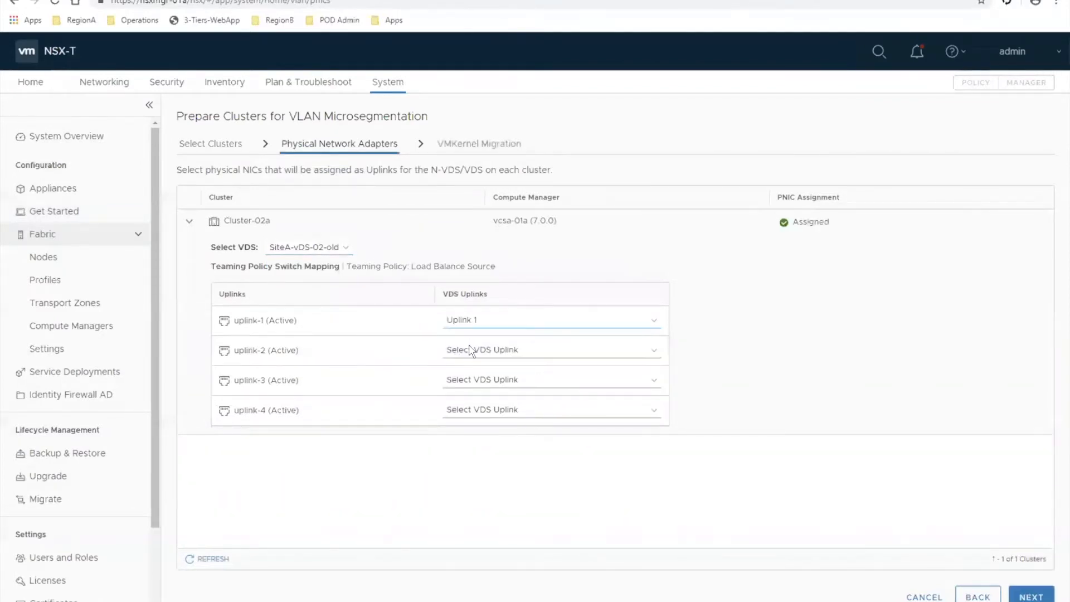
click(473, 350)
click(462, 387)
click(1031, 597)
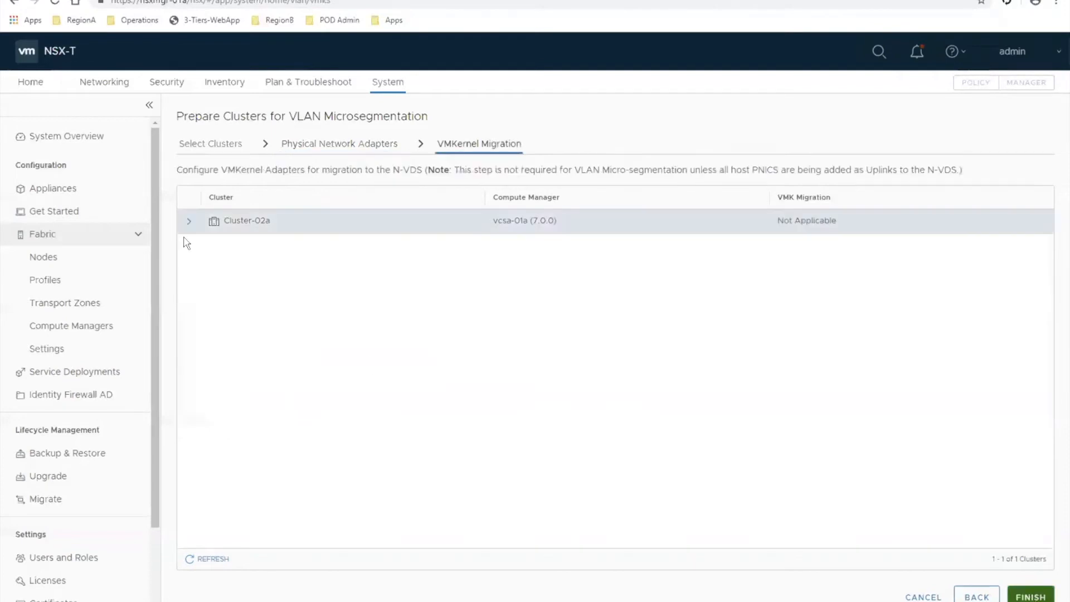
click(1042, 598)
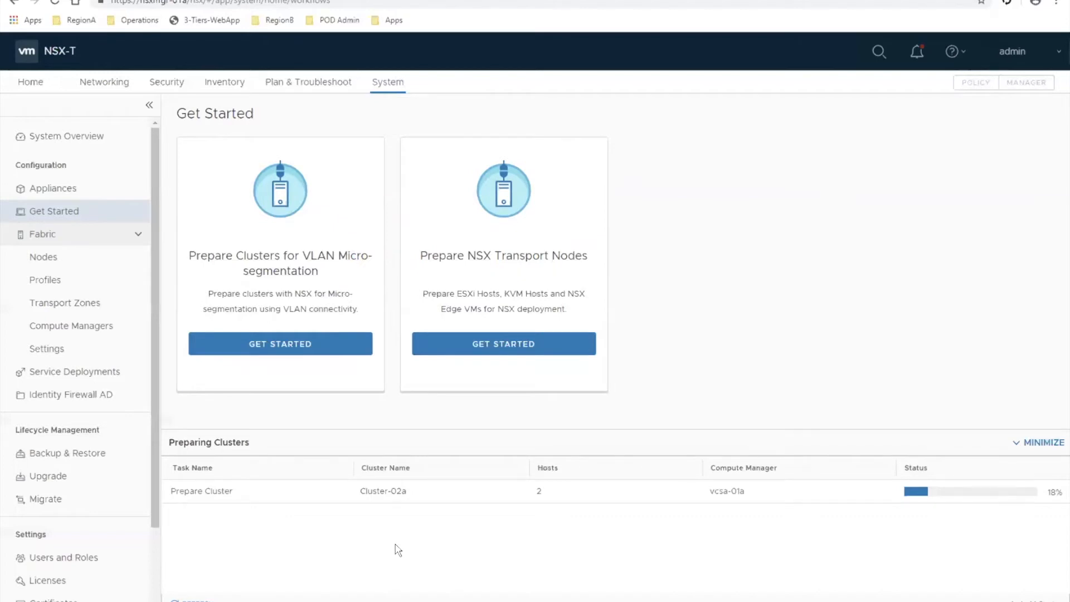
- Check Cluster-02a's host transport nodes and inspect the host switch and transport zone of esx-03a.corp.local
click(61, 258)
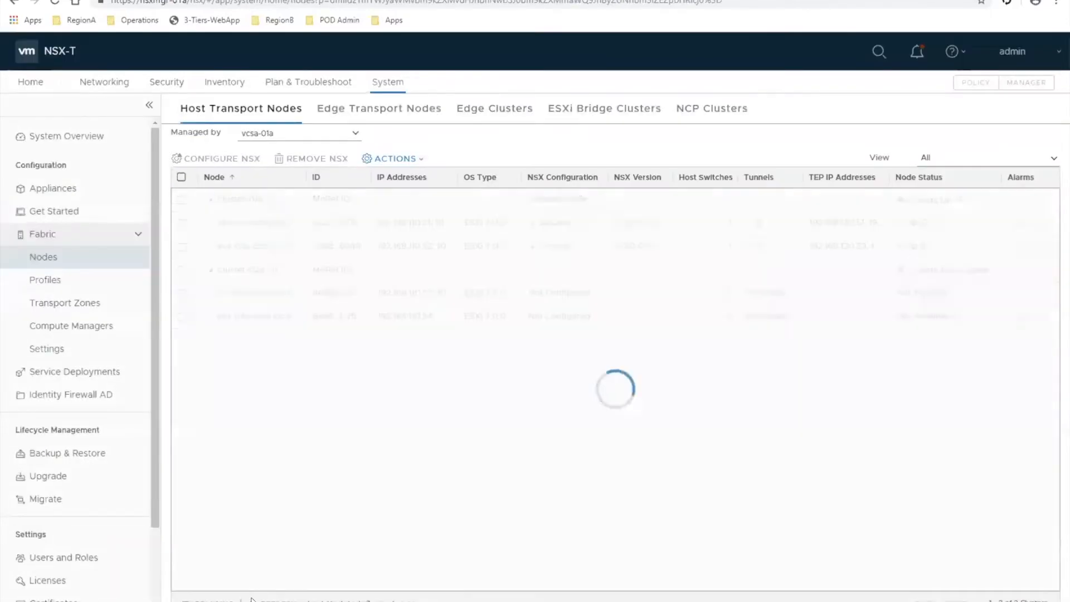
click(210, 199)
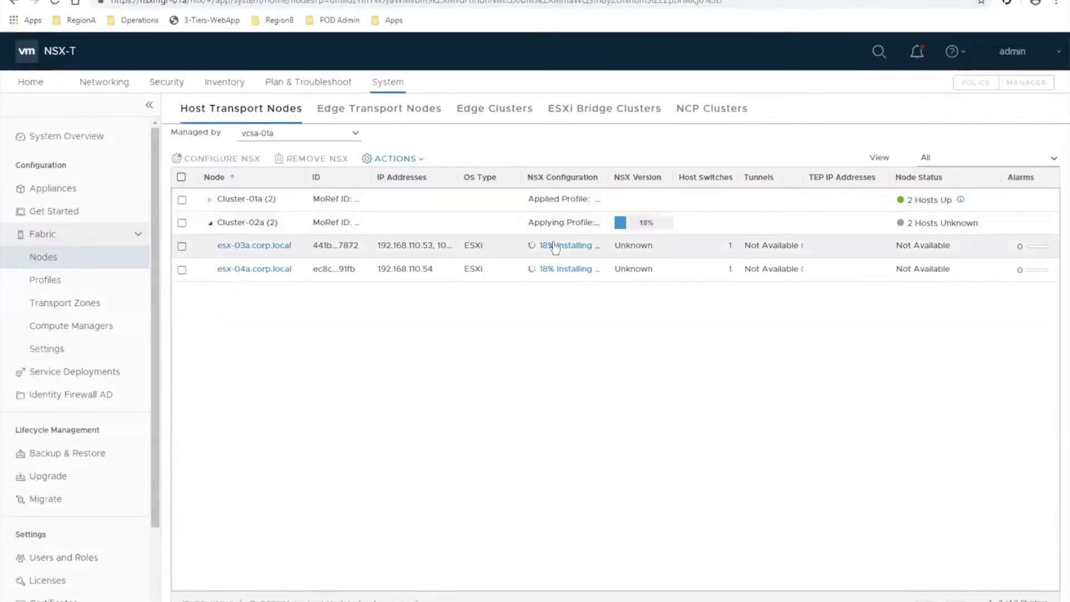
click(730, 247)
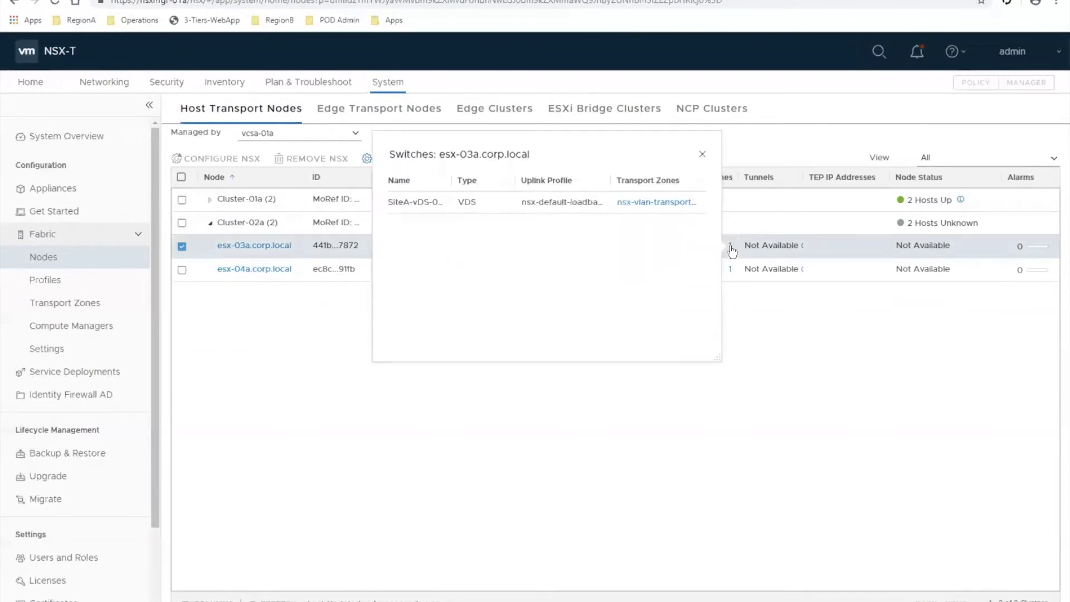
click(641, 202)
- Start a new networking segment and name it Demo-NSX-Install
click(94, 260)
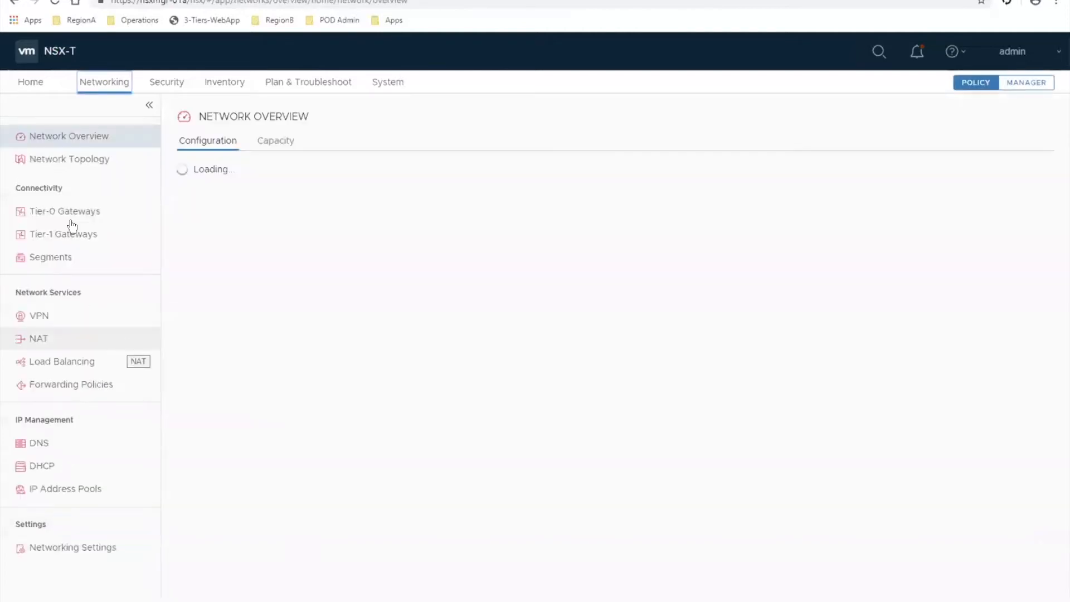
click(56, 257)
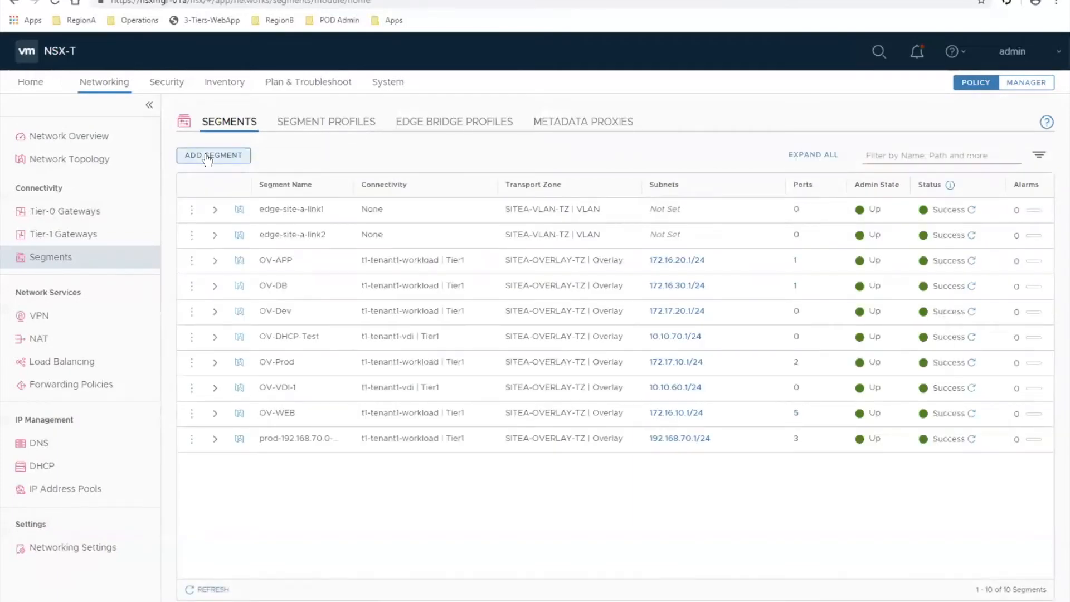
click(207, 158)
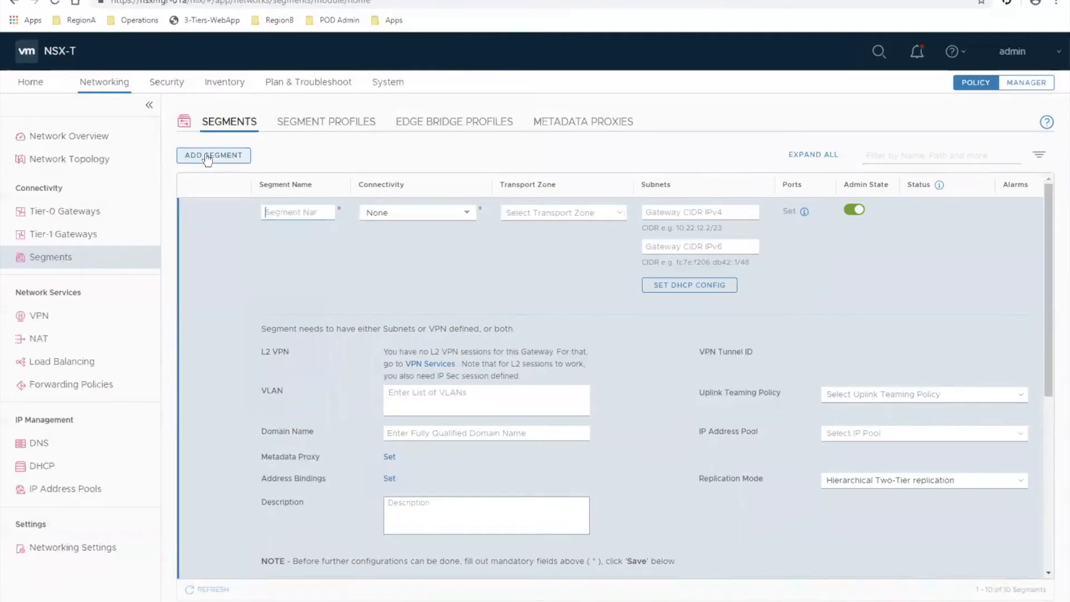
text(Demo-NSX-Install)
drag(278, 207, 212, 209)
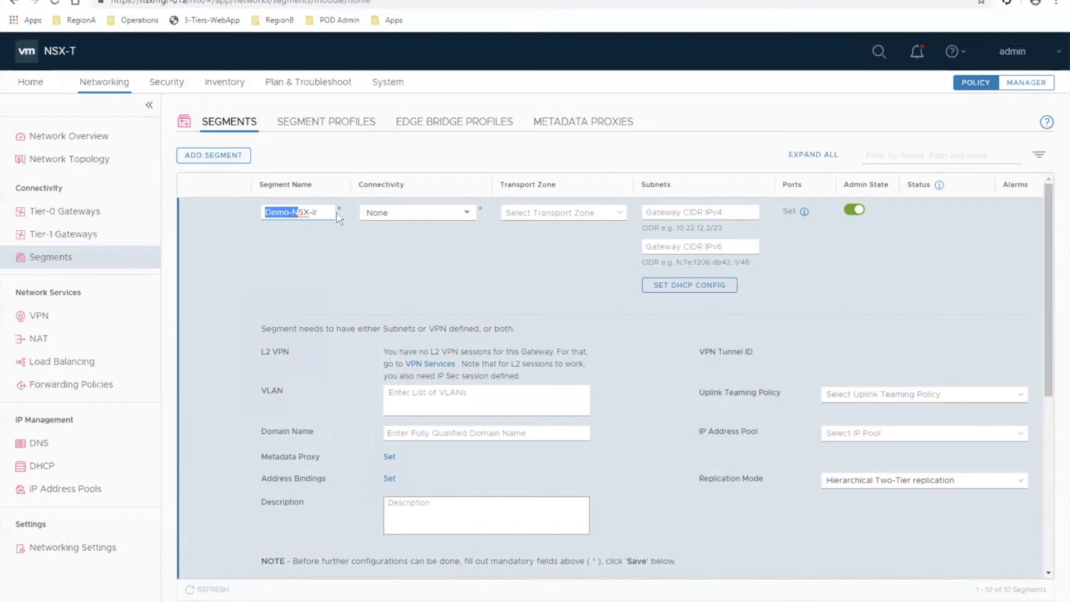
click(324, 213)
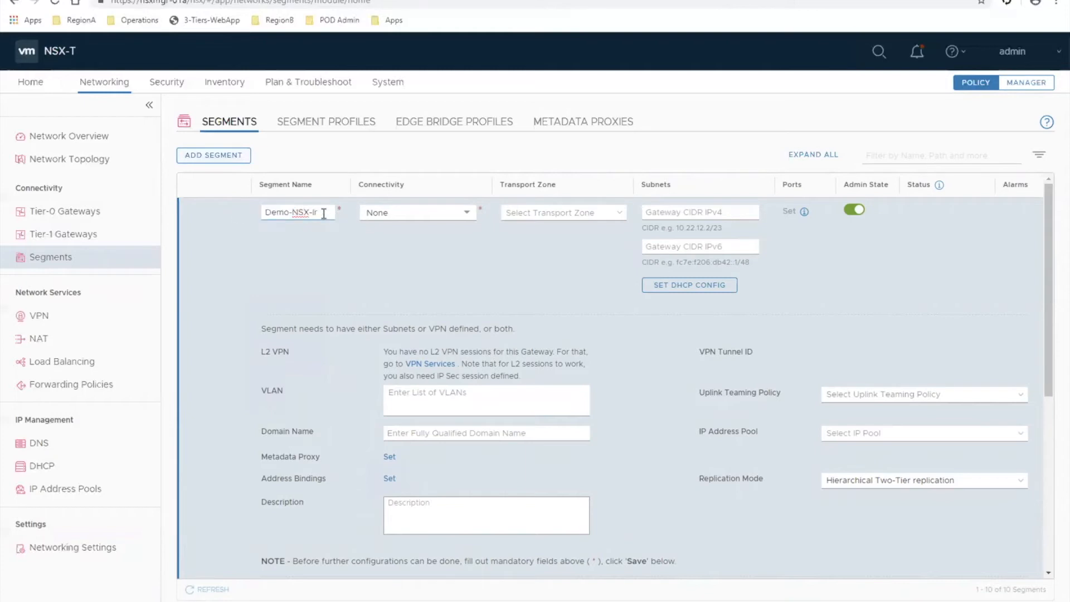
- Assign nsx-vlan-transportzone to the new segment and enter VLAN 100
click(556, 214)
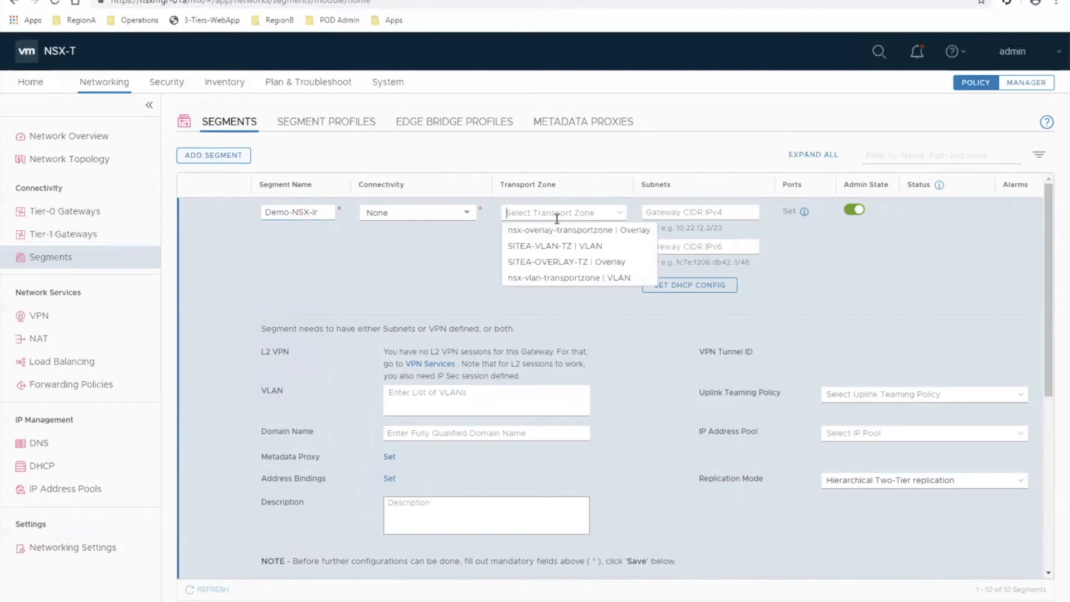
click(550, 277)
click(546, 412)
text(100)
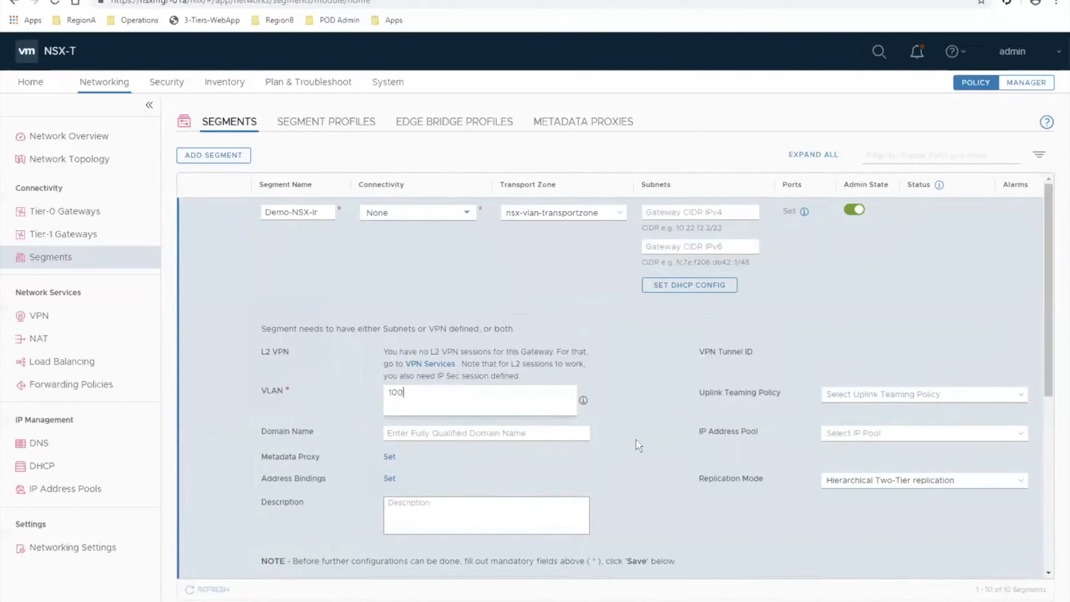
click(645, 462)
scroll(645, 462, down, 1)
scroll(645, 462, down, 5)
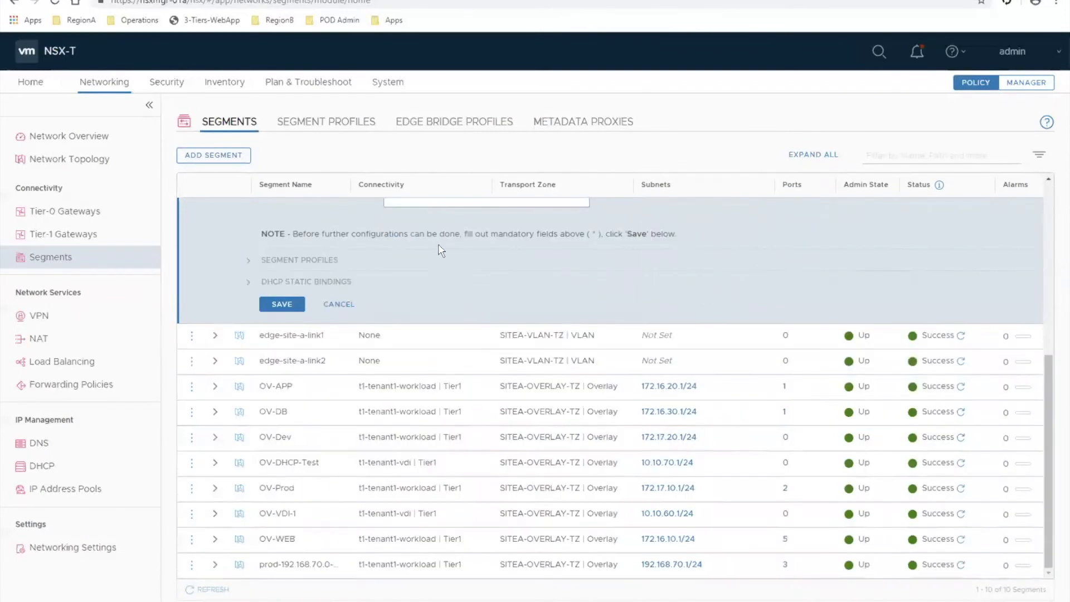
- Enter VLAN 10 for the segment, and save it without continuing its configuration
scroll(466, 296, up, 3)
click(466, 282)
text(10)
click(416, 300)
click(283, 500)
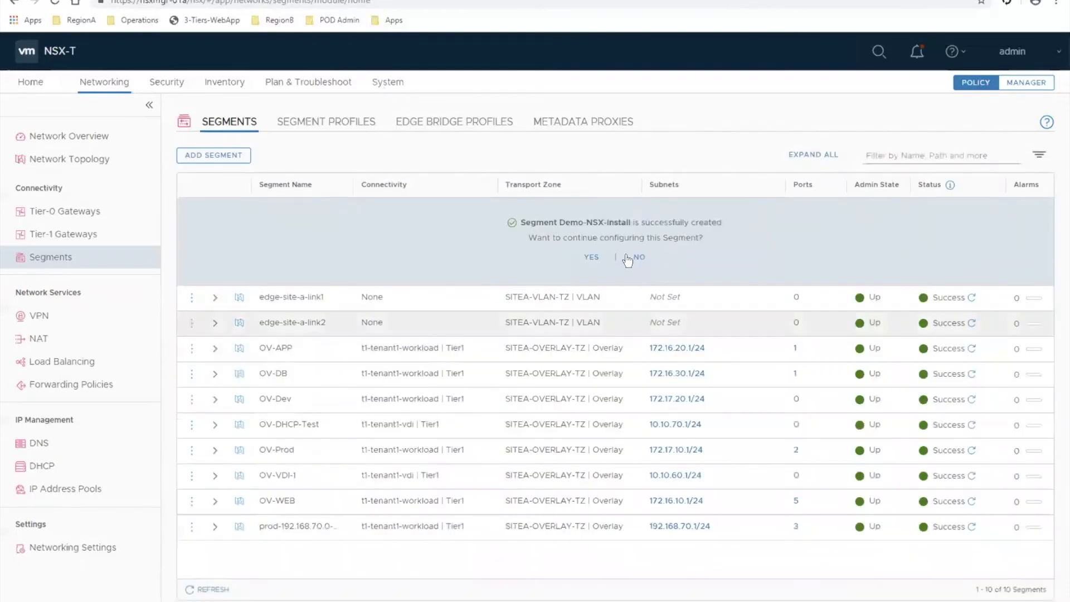
click(637, 258)
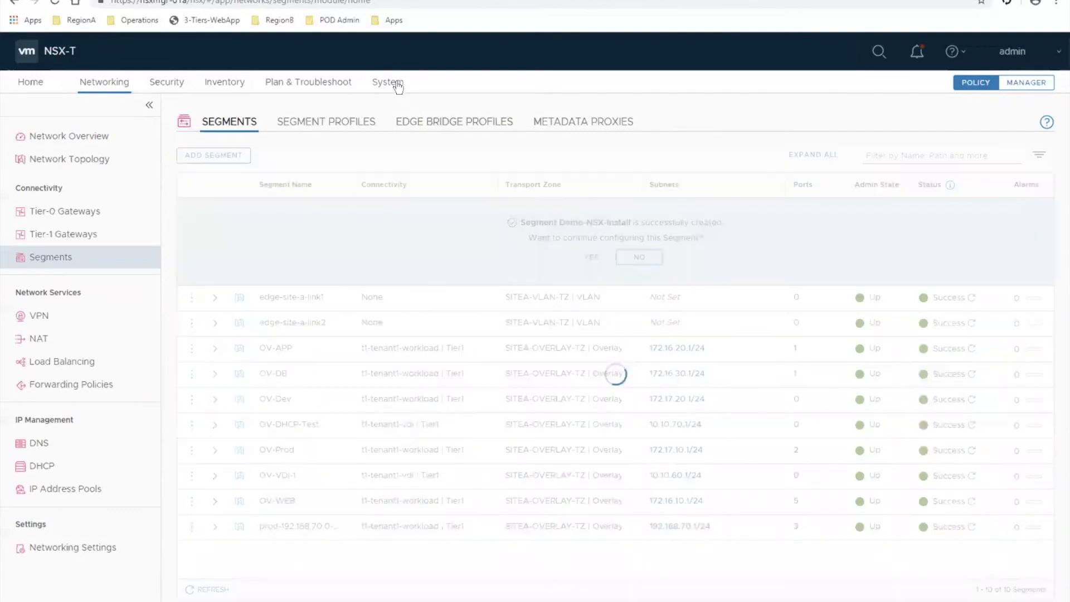
- Monitor the NSX configuration of Cluster-02a's hosts in the host transport nodes list, refreshing repeatedly and reopening the list
click(396, 84)
click(401, 83)
click(44, 258)
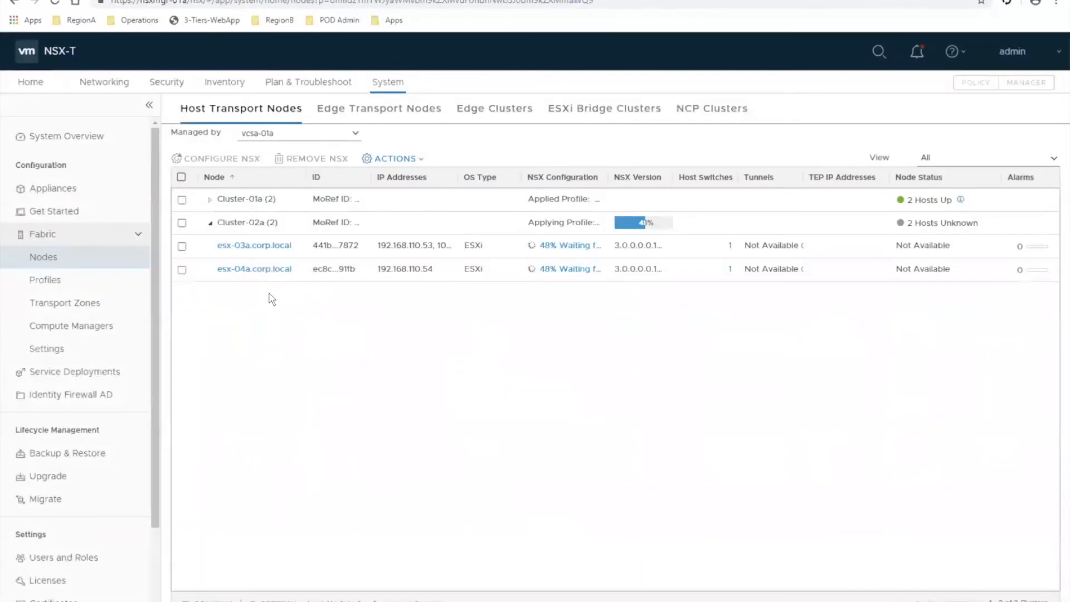
click(273, 600)
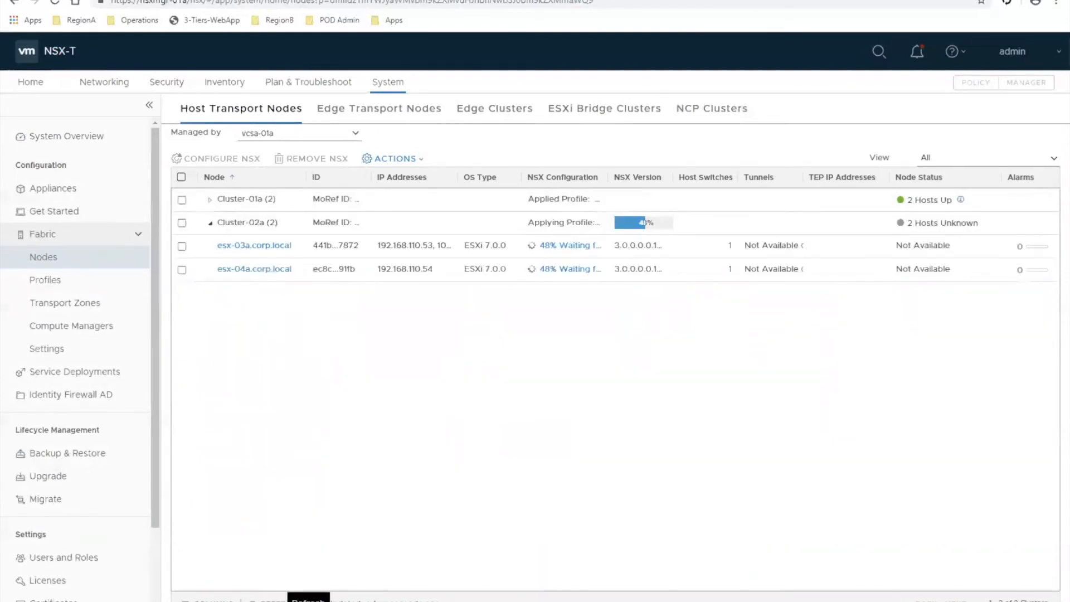
click(273, 600)
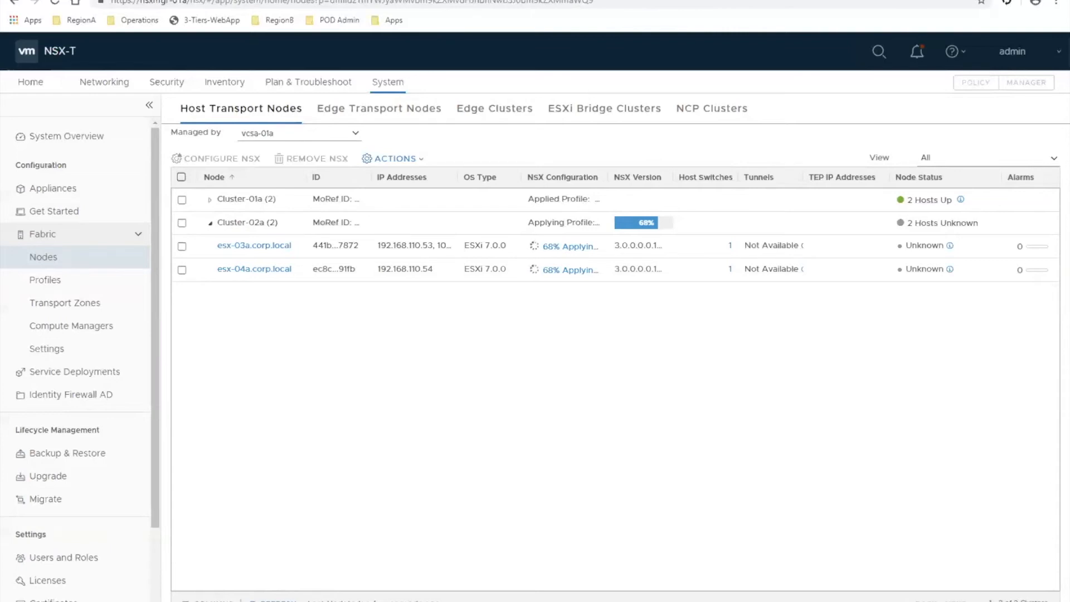
click(279, 601)
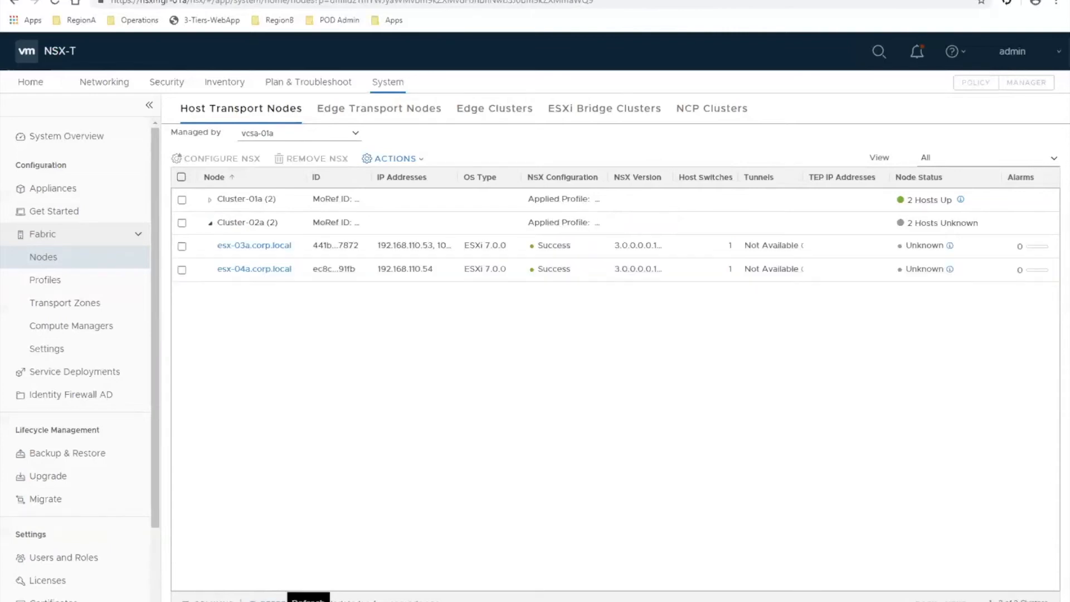
click(279, 601)
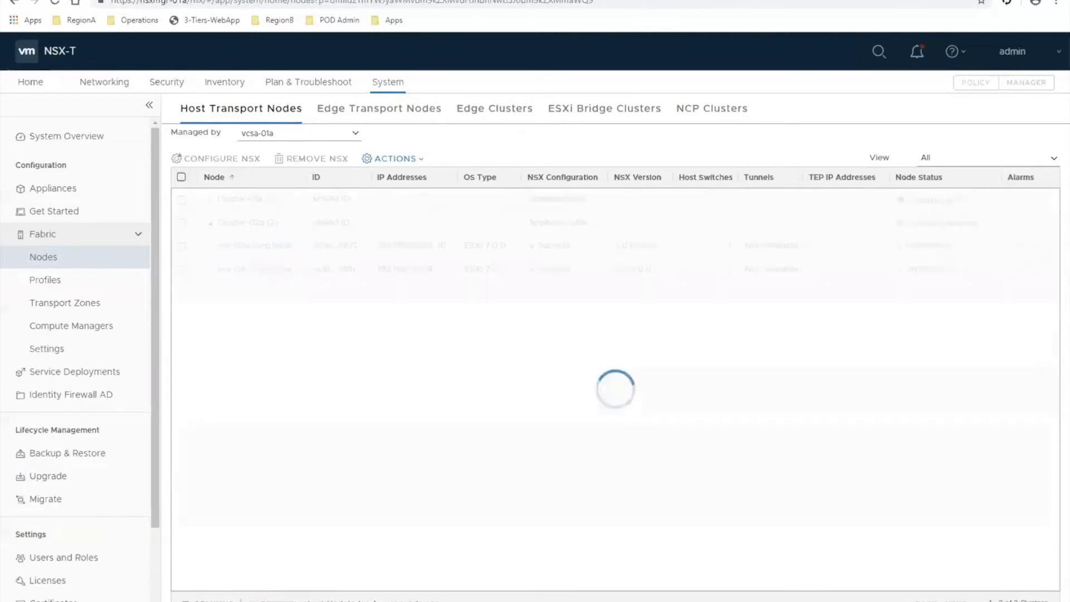
click(279, 601)
click(210, 223)
click(279, 601)
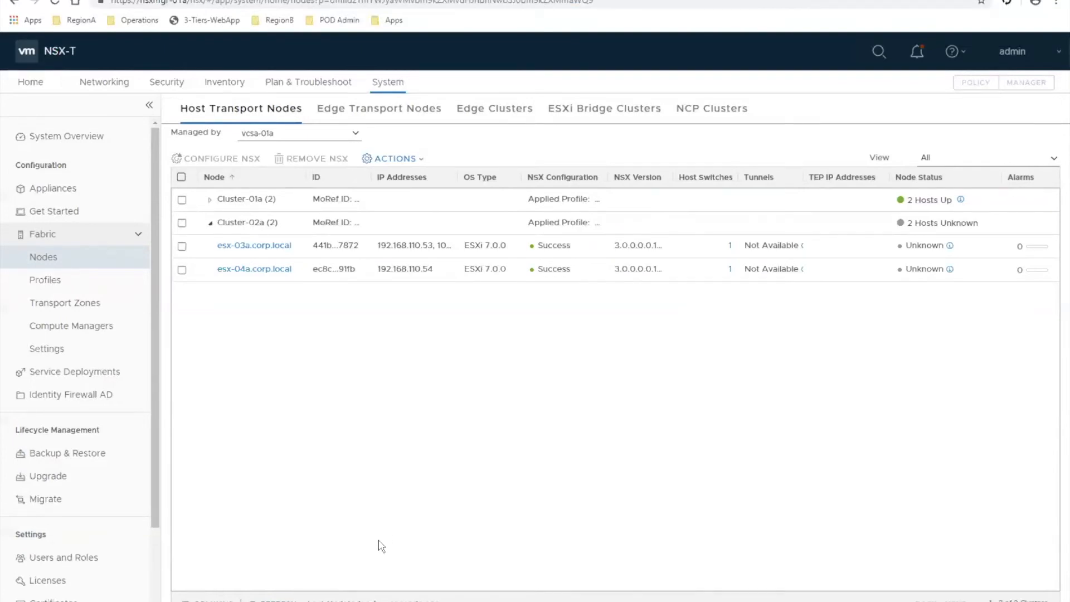
click(39, 287)
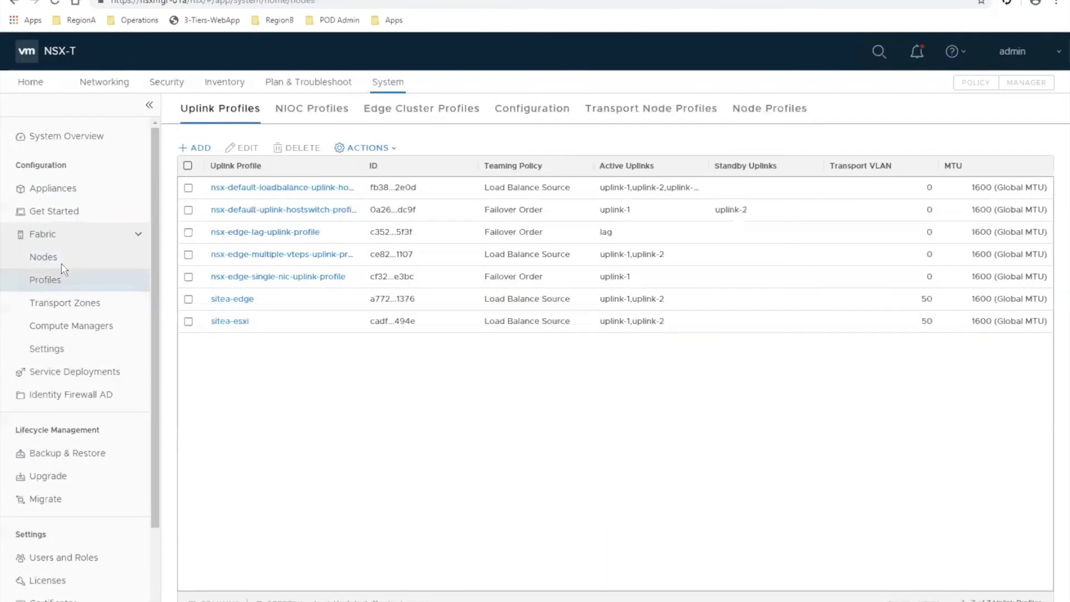
click(63, 270)
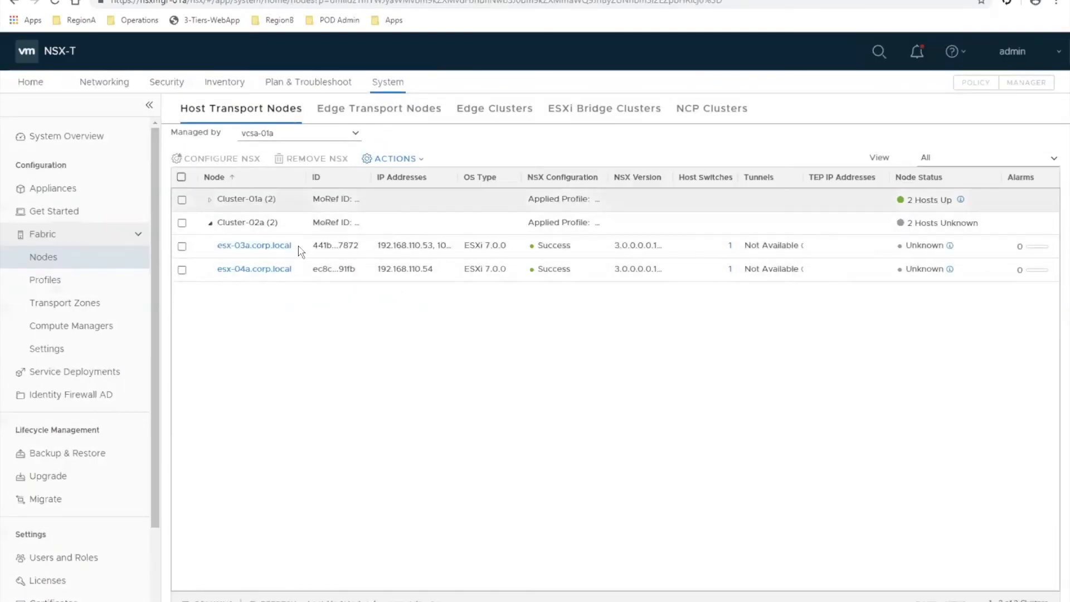
- Reopen and refresh the host transport nodes list to recheck the NSX status of Cluster-02a's hosts
click(88, 212)
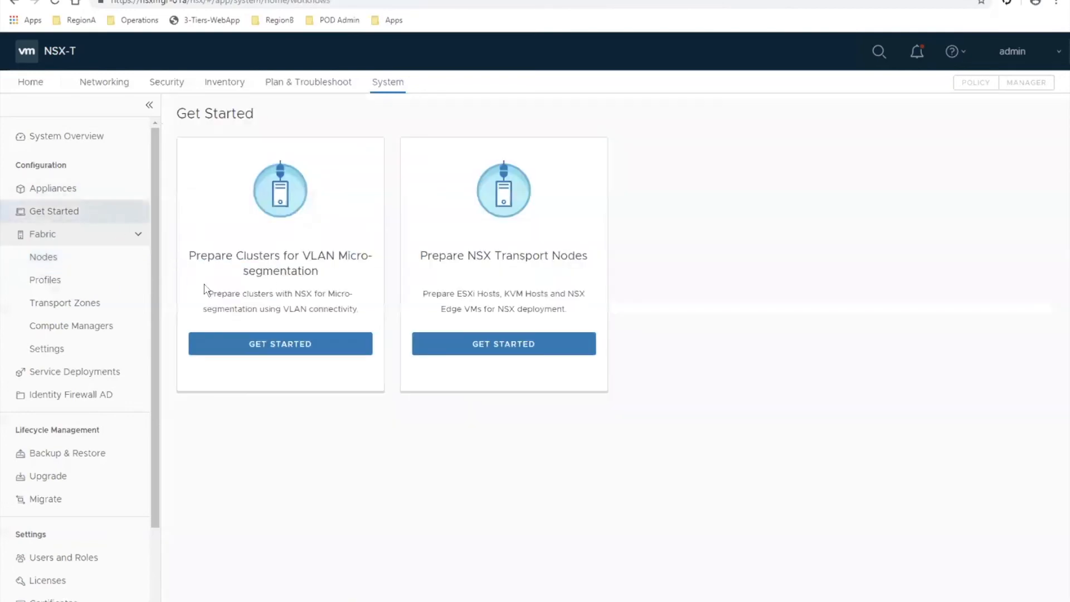
click(64, 257)
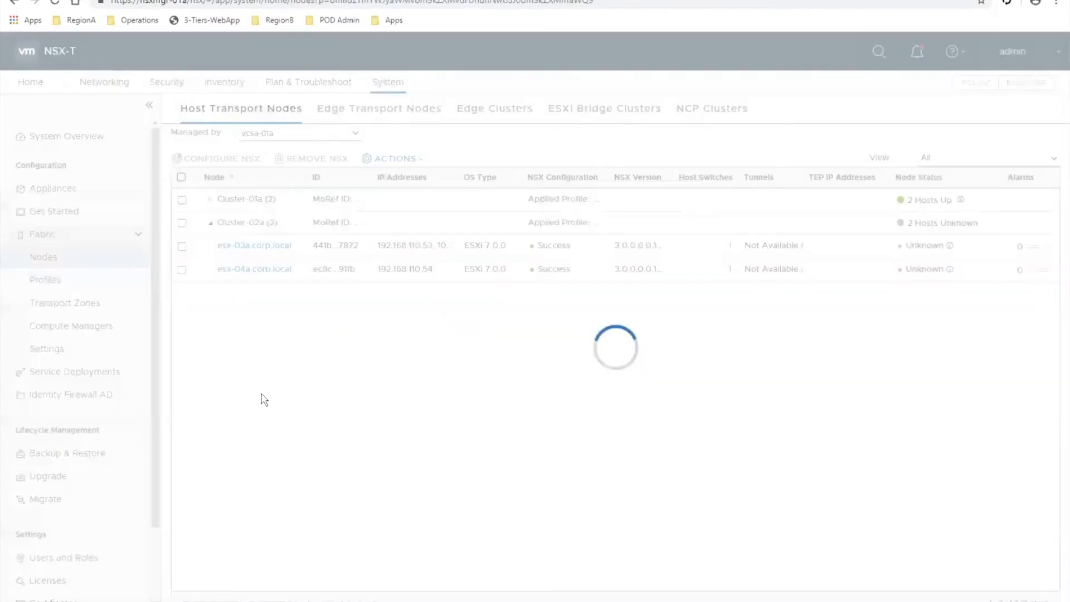
click(280, 601)
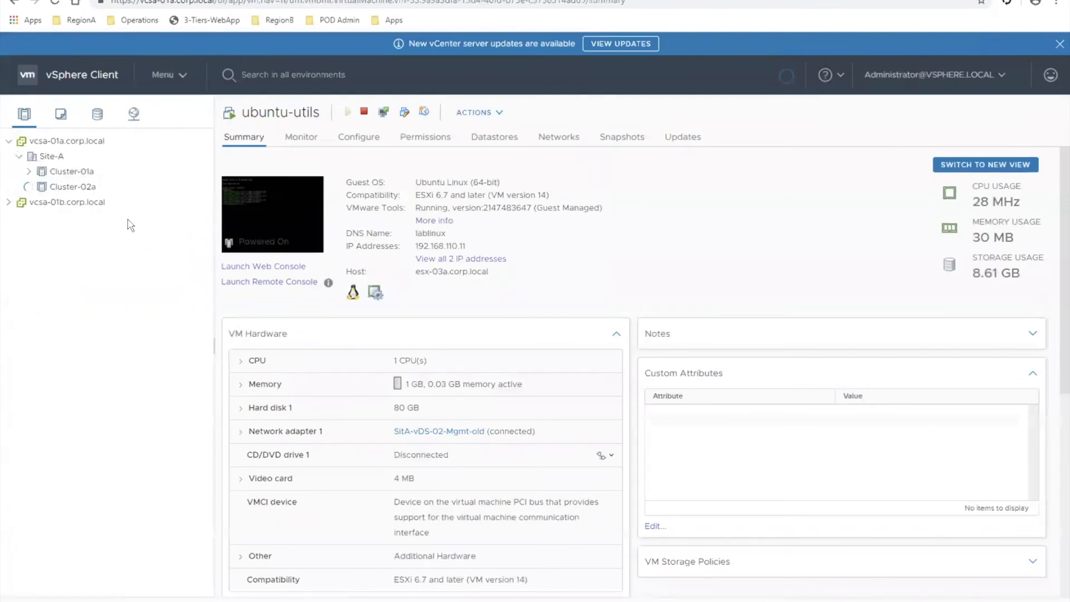
- Switch to the vSphere Client and reset the network uplink redundancy alarms to green on esx-04a.corp.local and esx-03a.corp.local
click(122, 220)
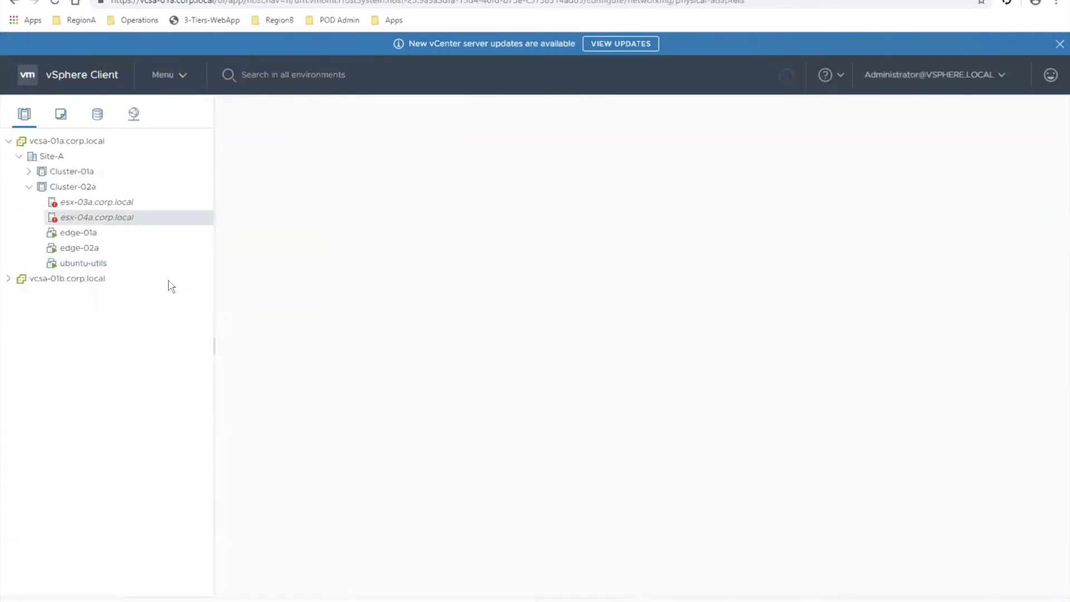
click(257, 142)
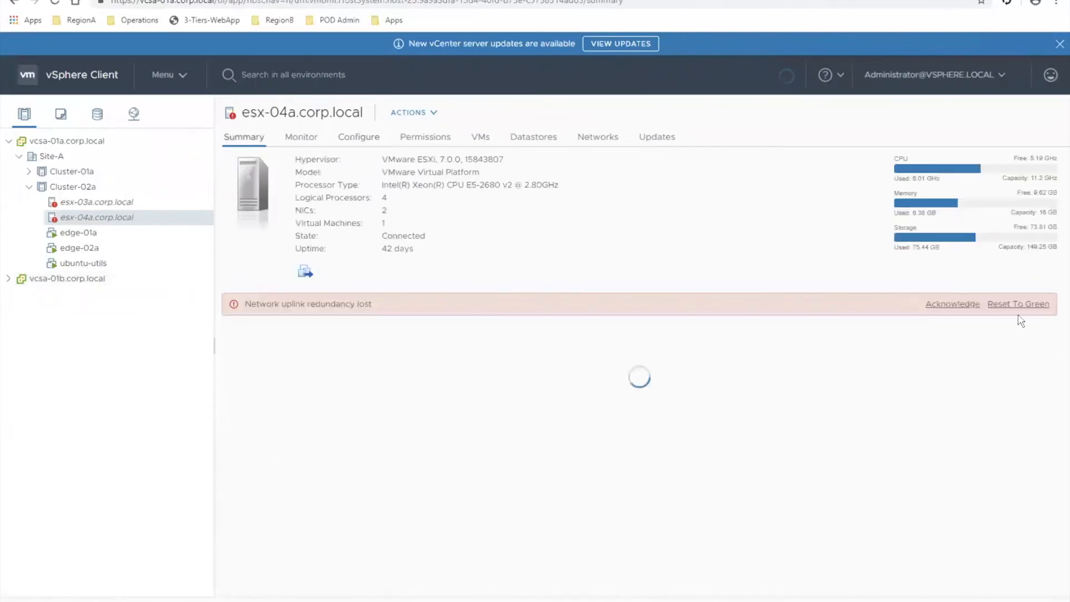
click(1019, 305)
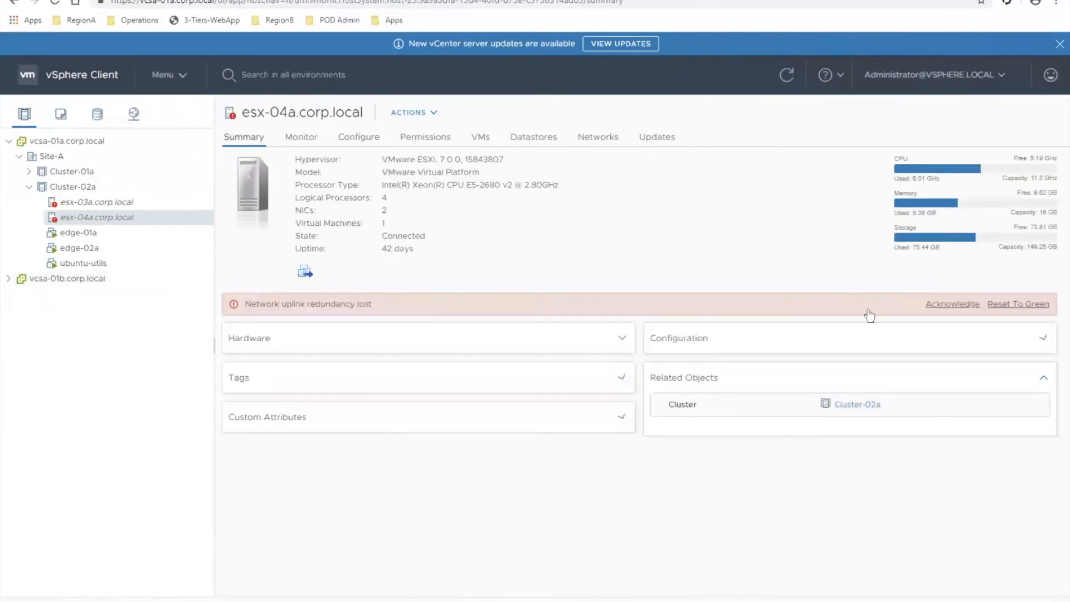
click(161, 203)
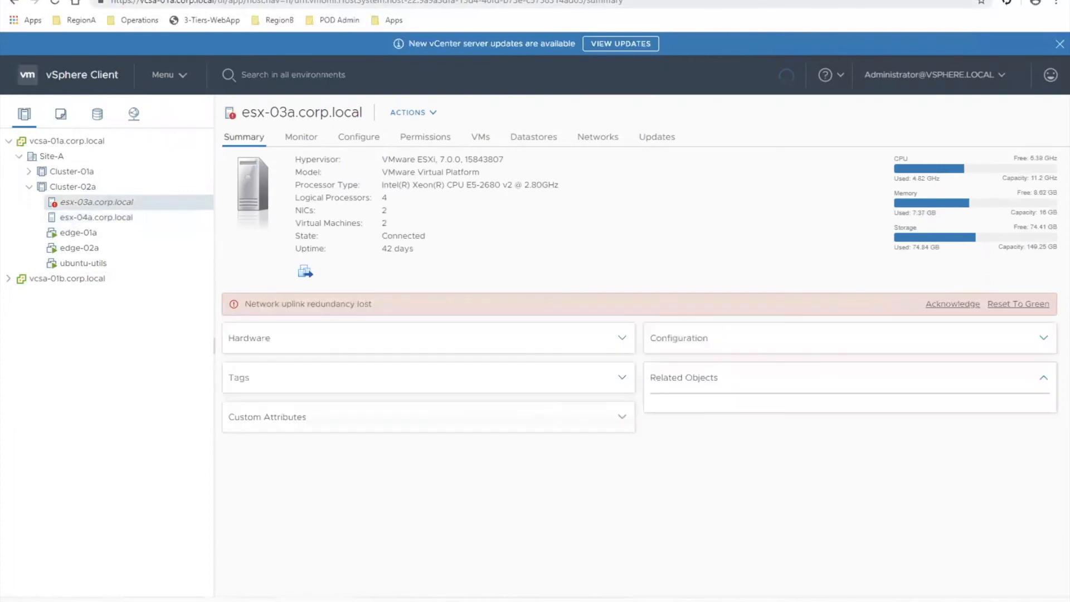
click(1025, 304)
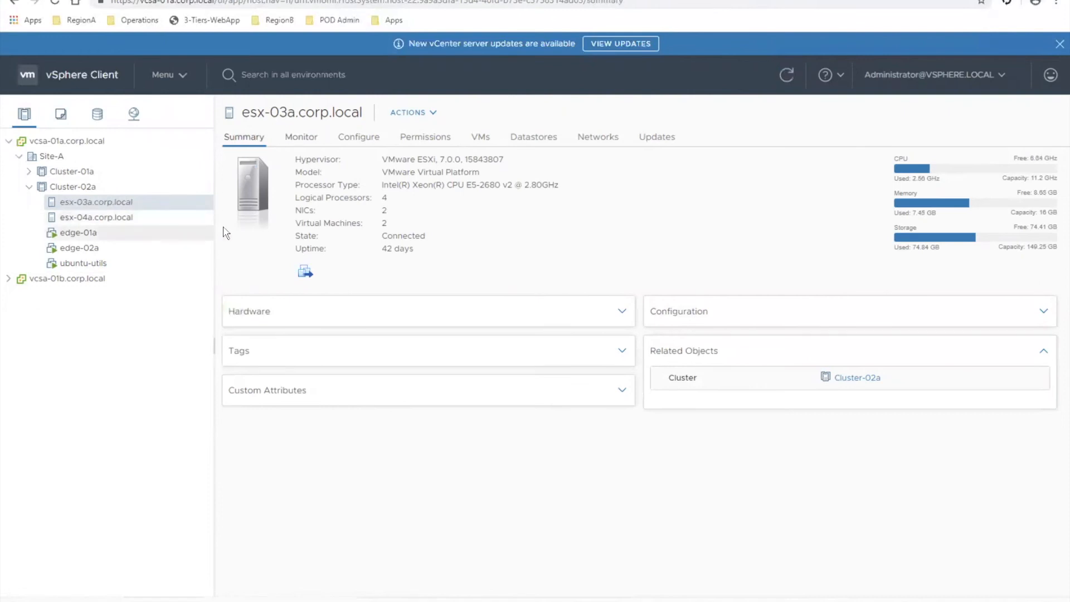
- Connect network adapter 1 of the ubuntu-utils VM to the Demo-NSX-Install network and save its settings
click(73, 264)
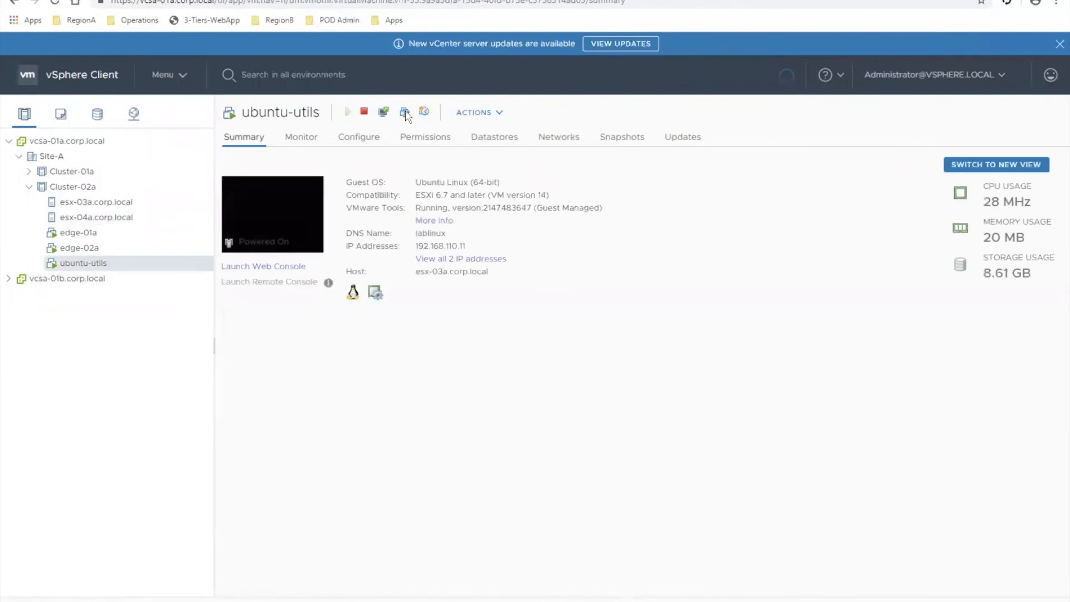
click(405, 113)
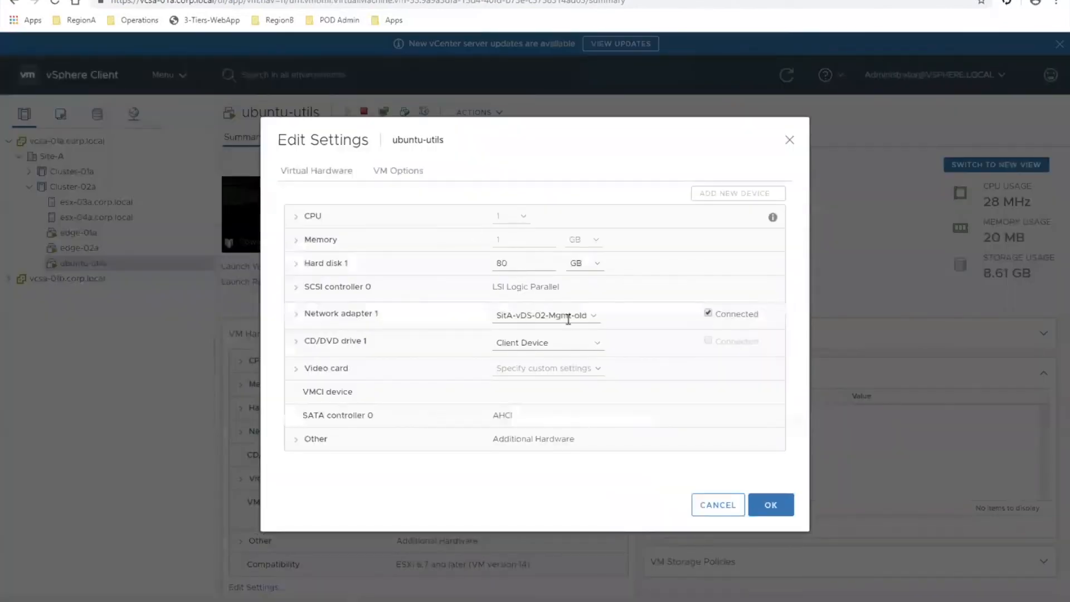
click(569, 322)
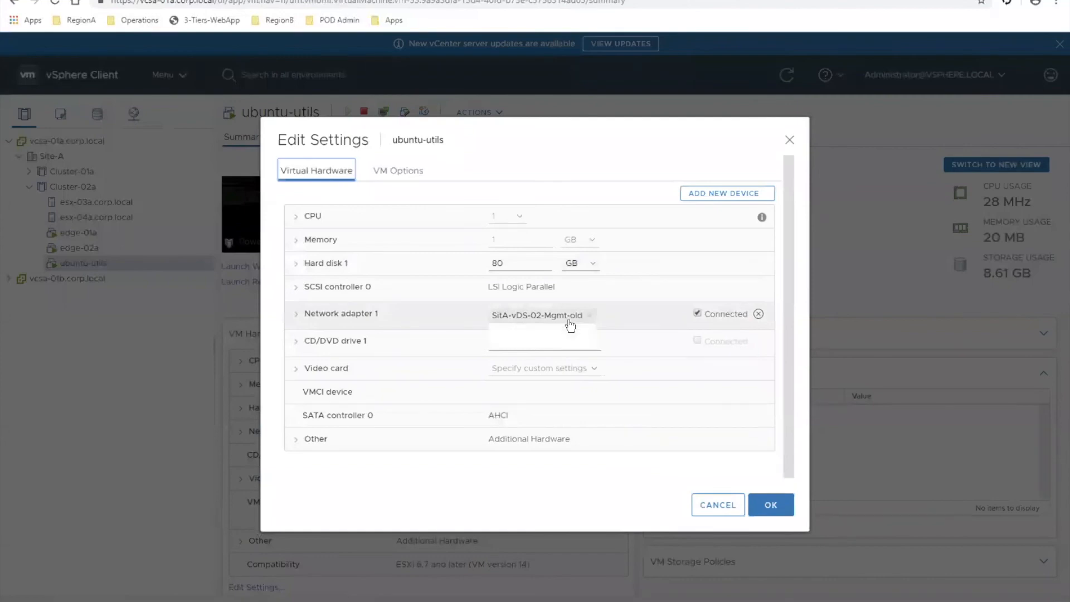
click(555, 341)
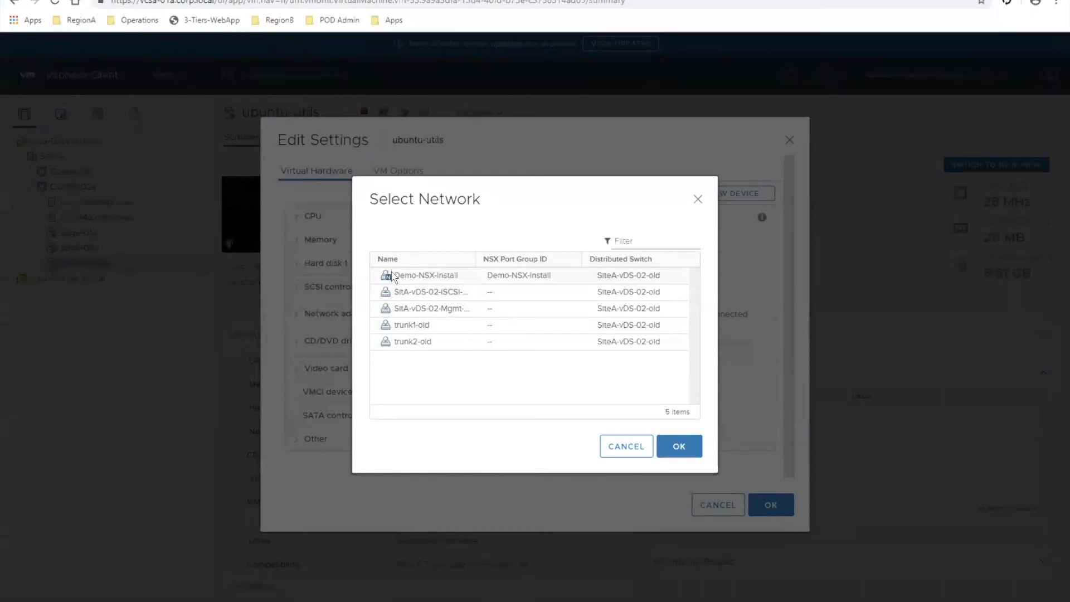
click(410, 280)
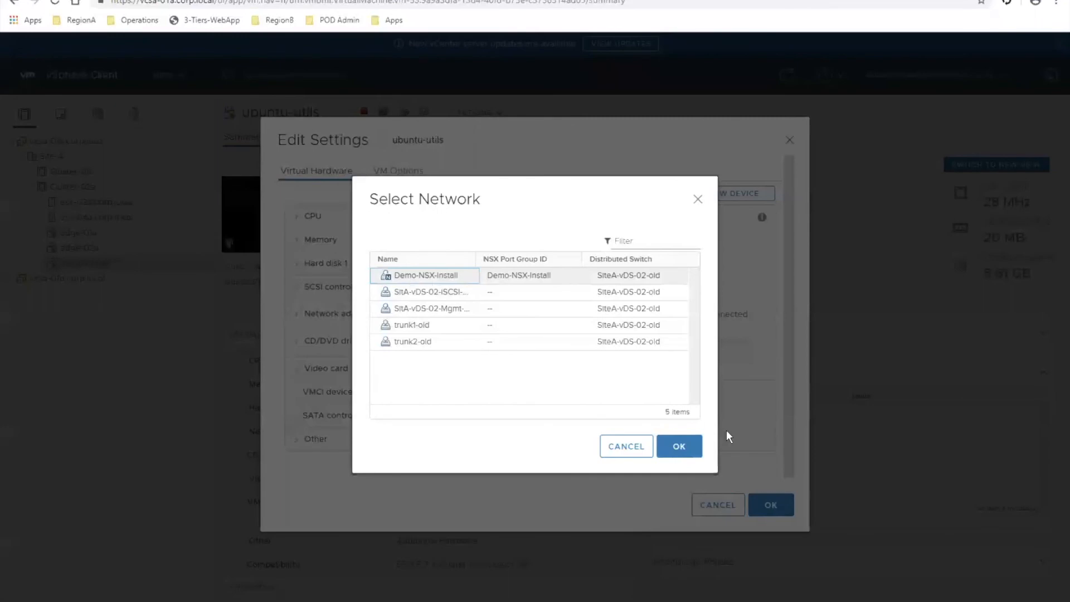
click(690, 453)
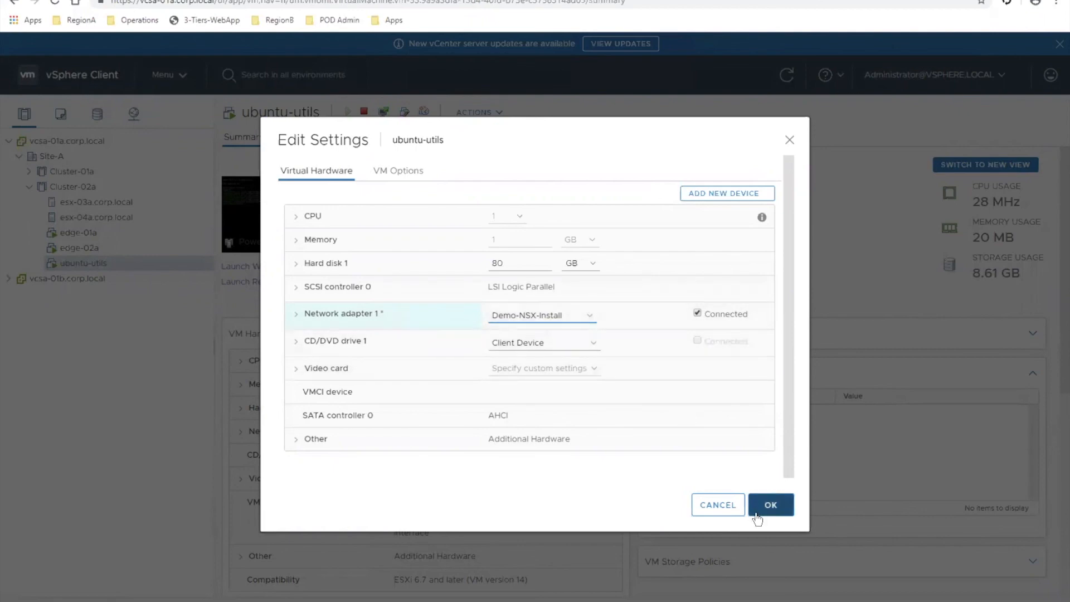
click(771, 505)
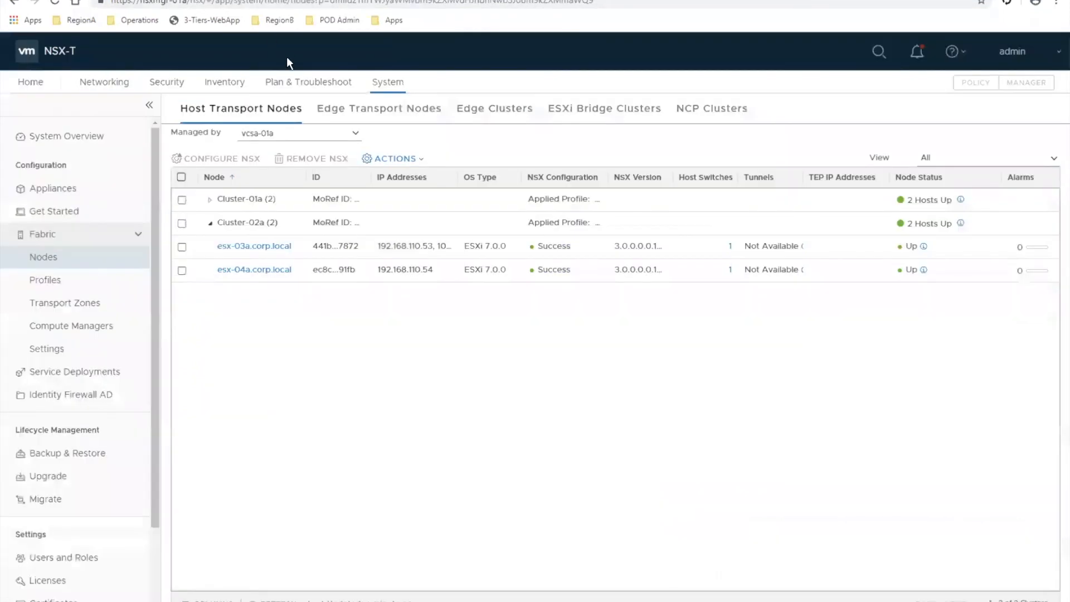
- Switch back to NSX-T and check the realization status of the Common Services policy in the distributed firewall's Infrastructure category, refreshing it
click(168, 83)
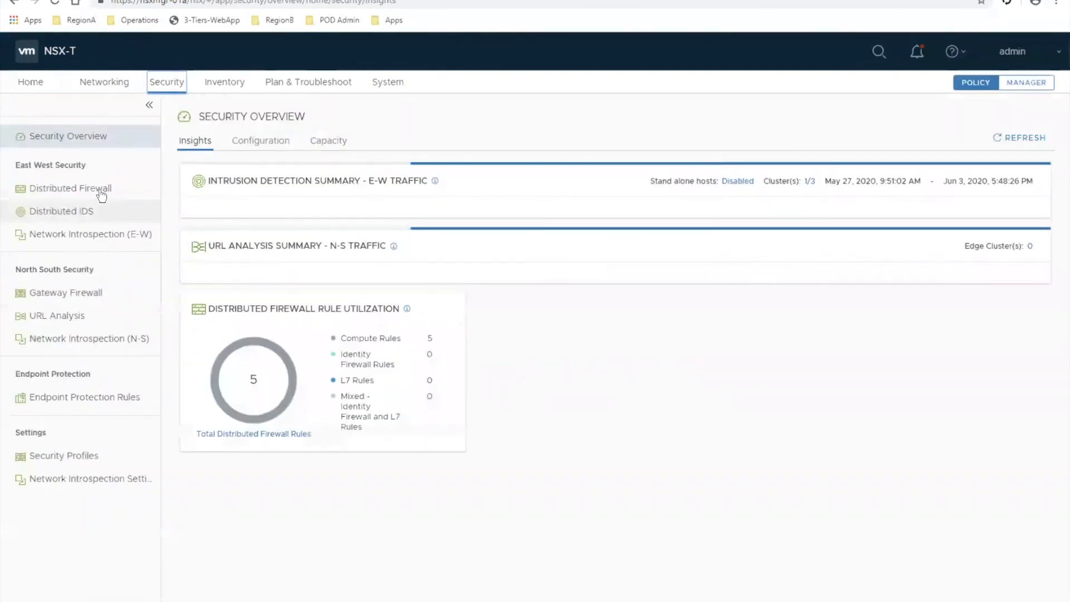
click(100, 192)
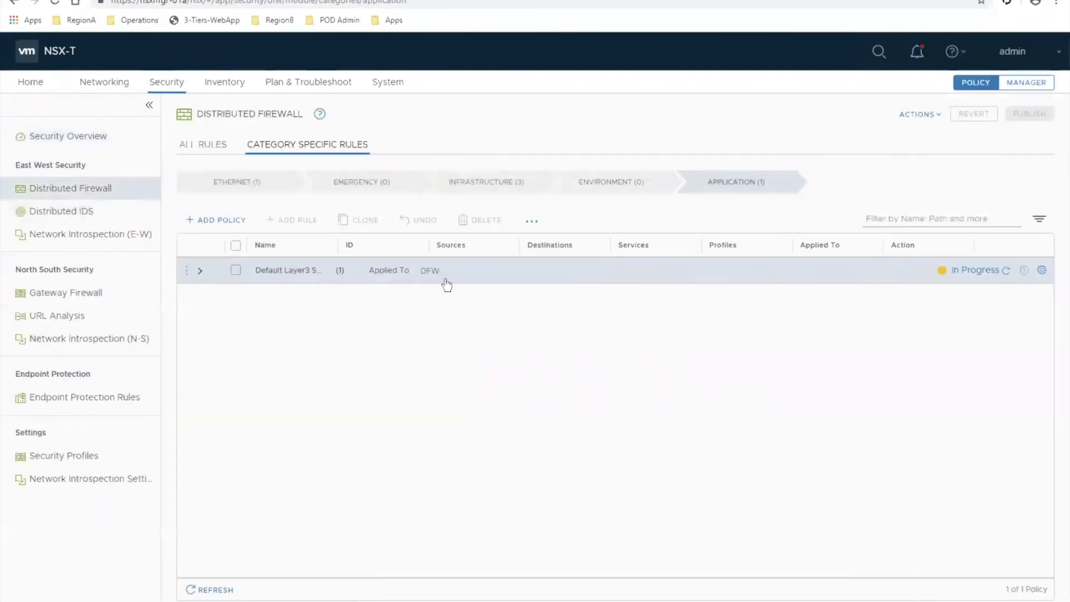
click(512, 188)
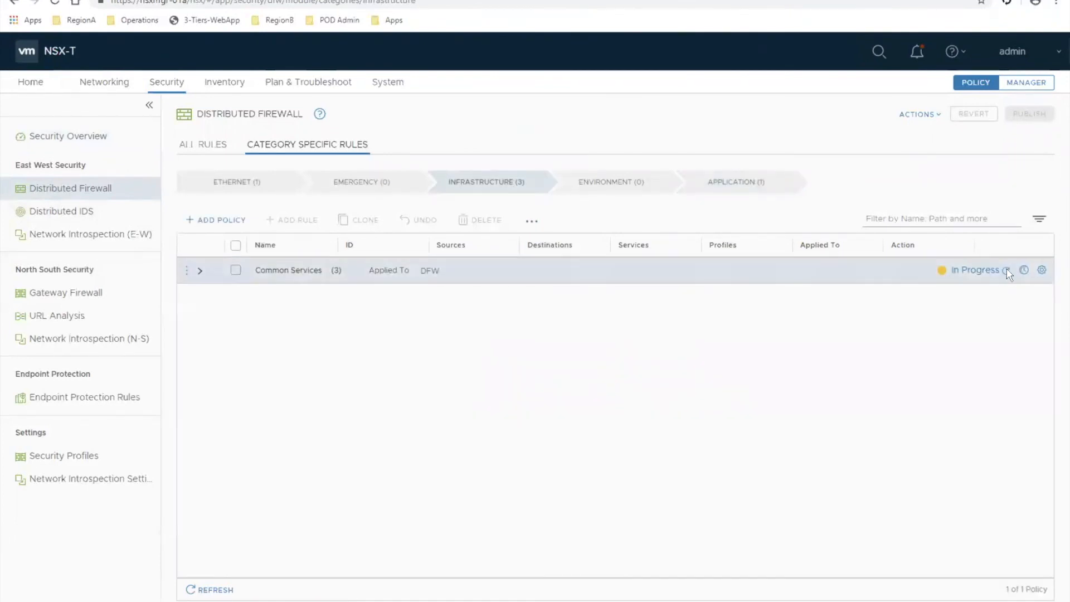
click(1008, 271)
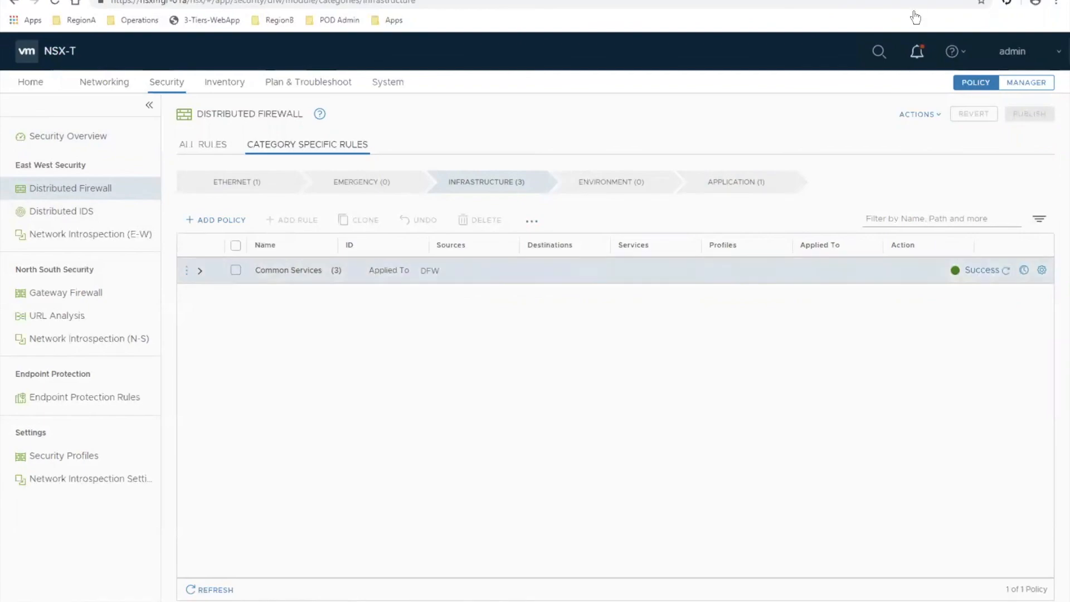